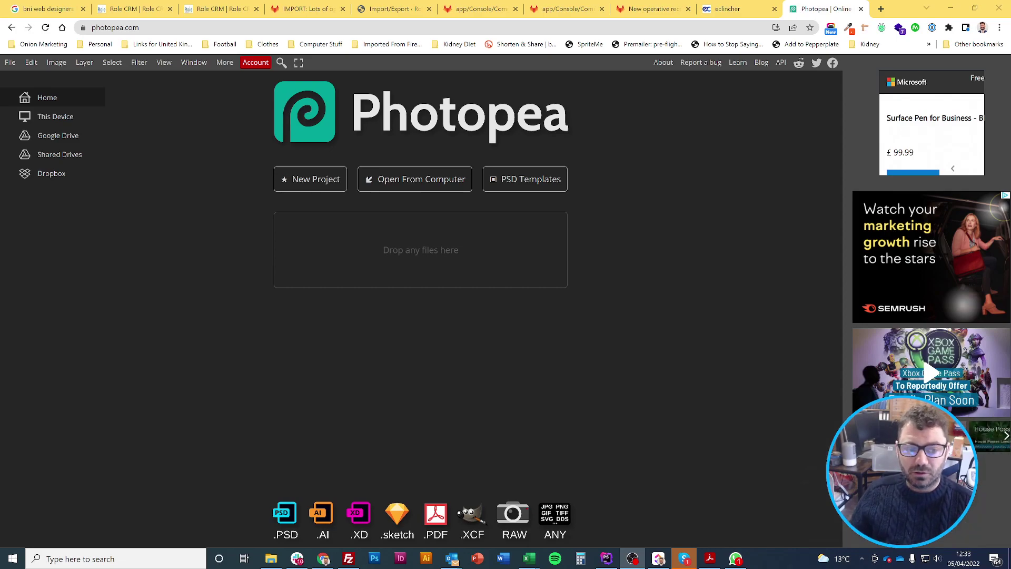
Step: Create a new 1080 × 1080 px white document from the Instagram preset
click(287, 179)
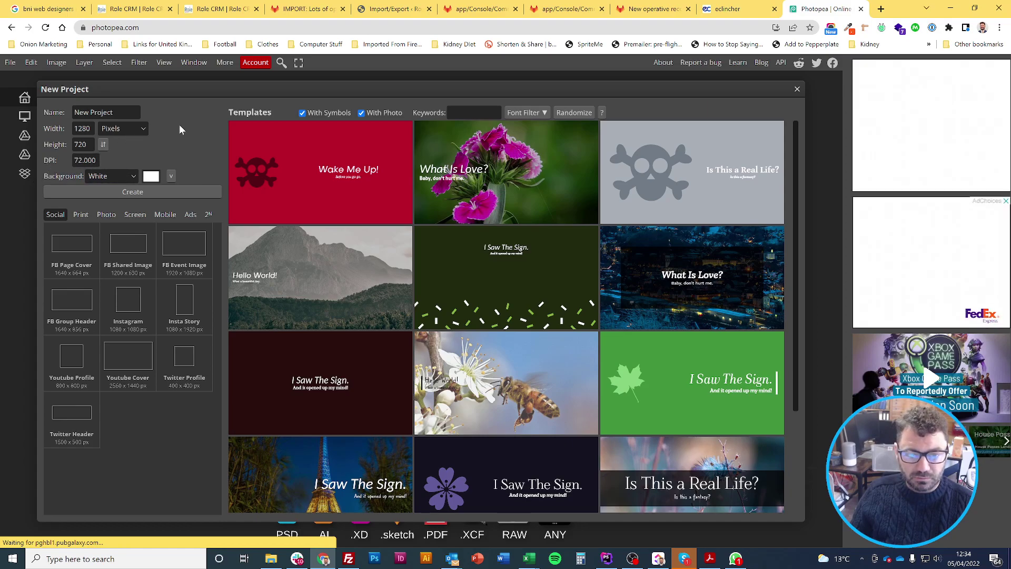
click(136, 314)
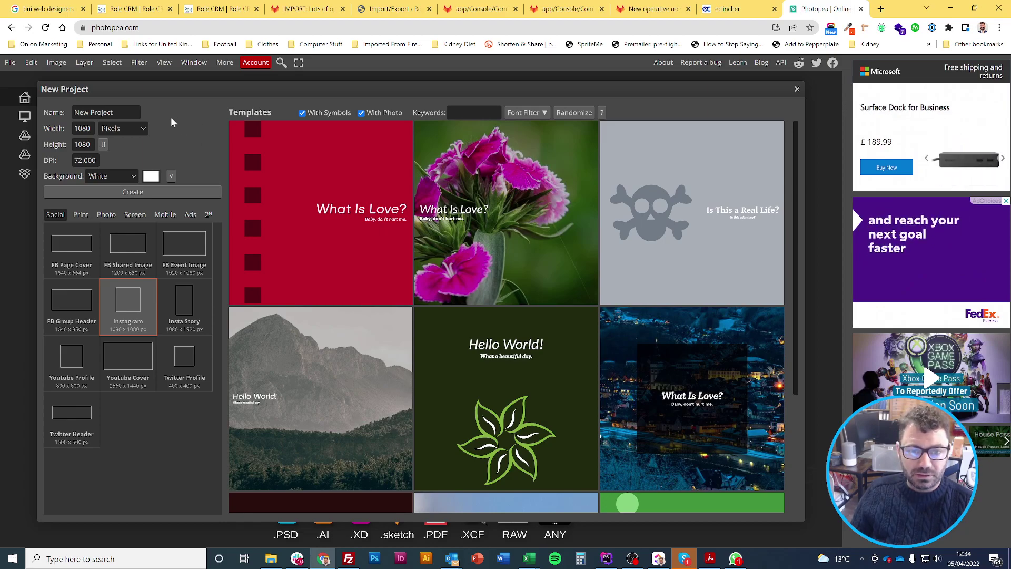
click(143, 191)
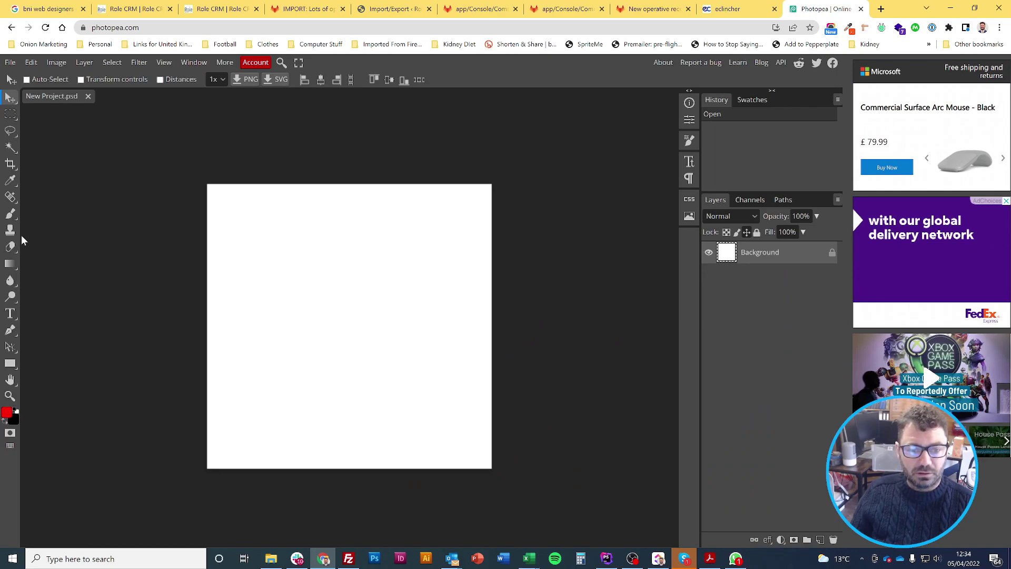
Step: Draw a text box across the canvas and set the font to Crimson Pro
click(10, 314)
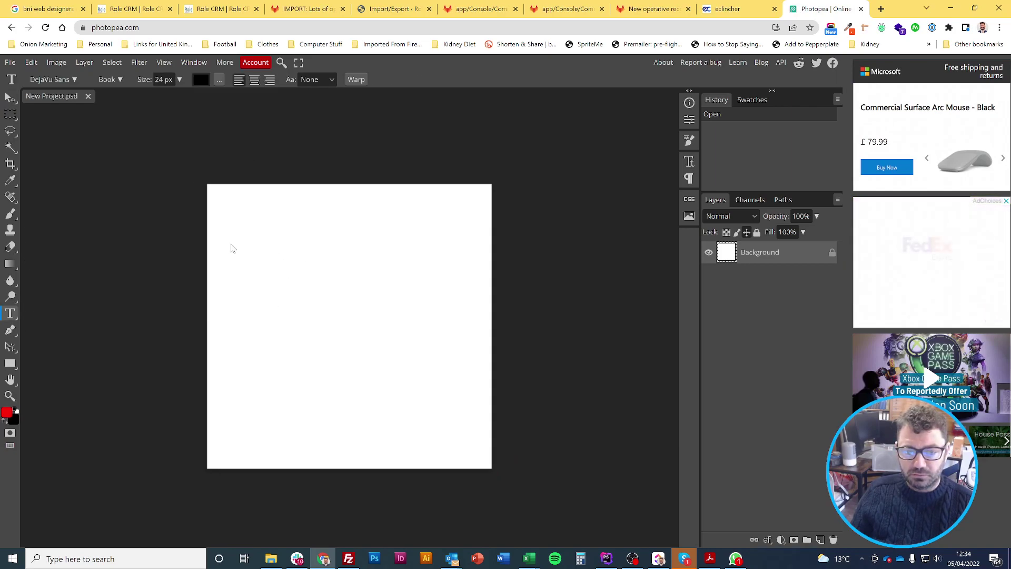
drag(240, 226, 457, 430)
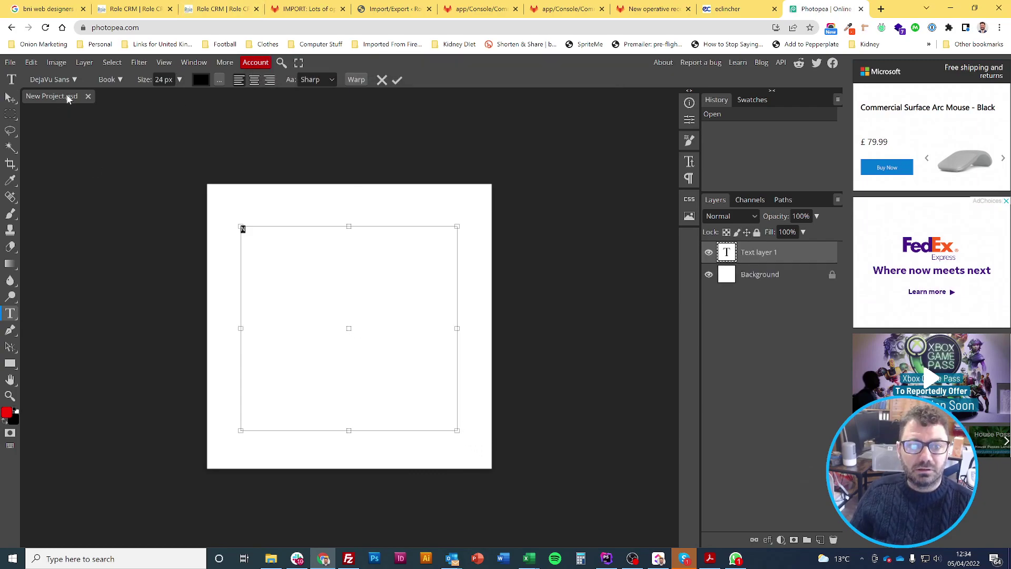
click(72, 80)
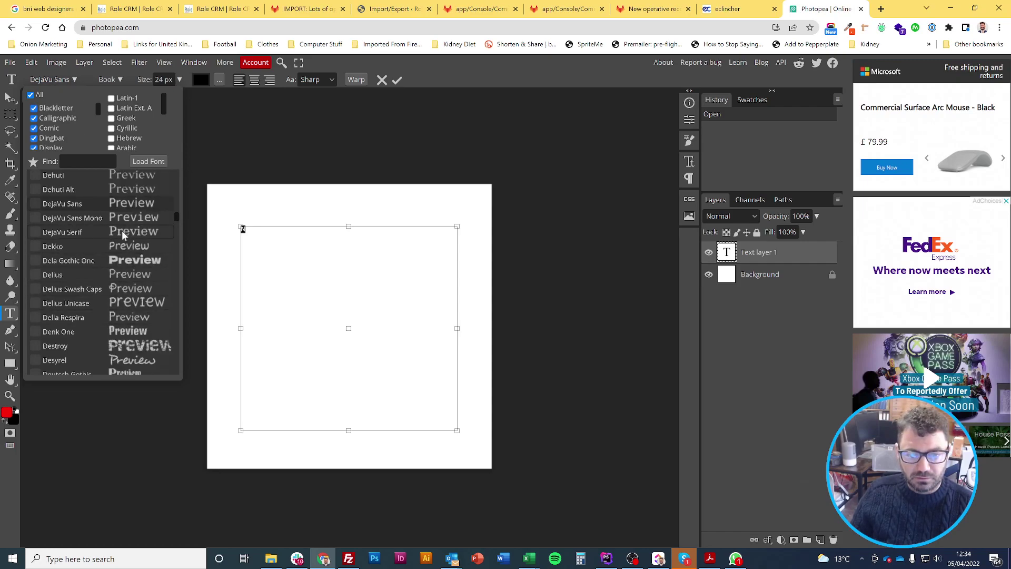
scroll(124, 226, up, 4)
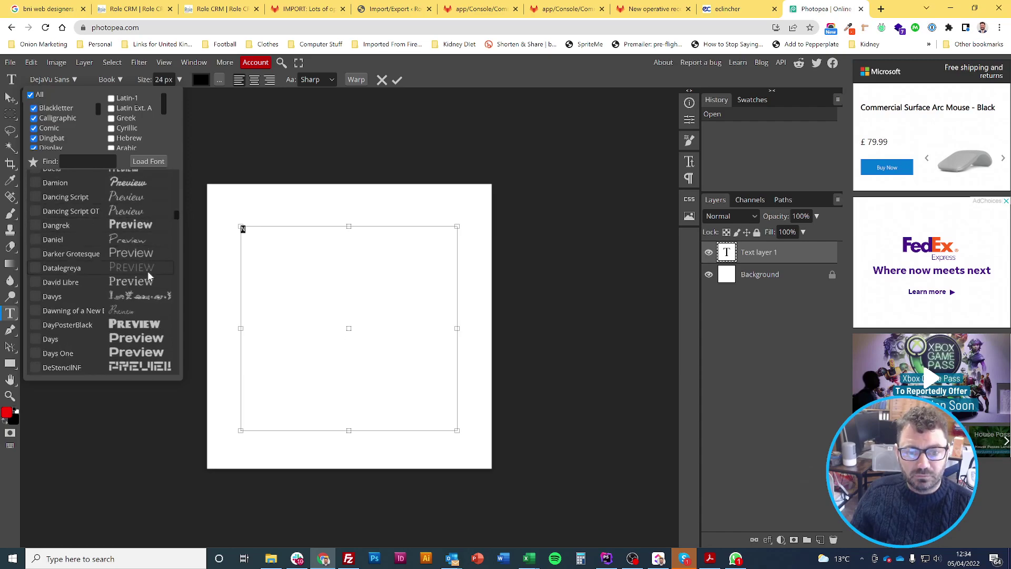
scroll(149, 275, up, 5)
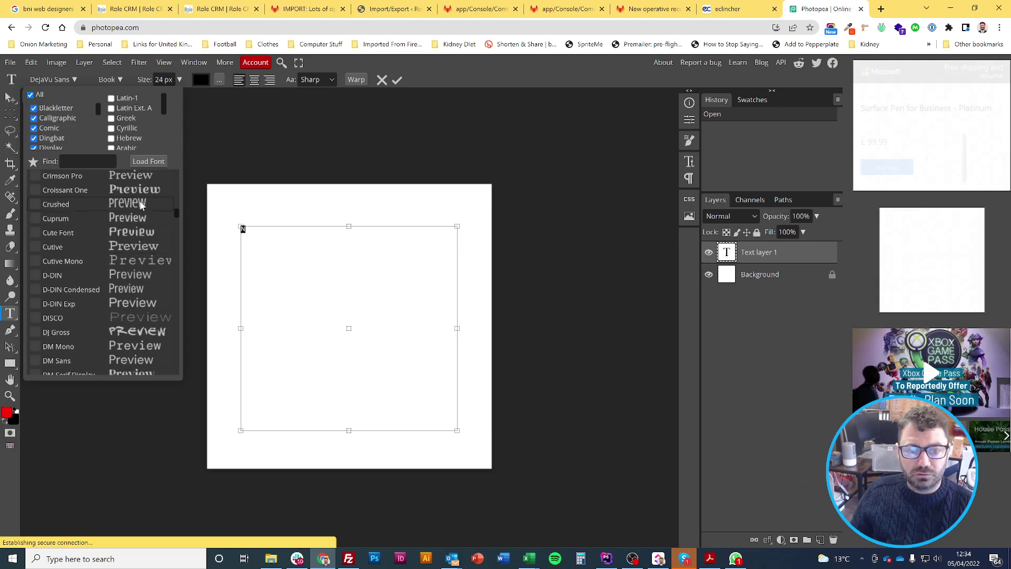
click(137, 175)
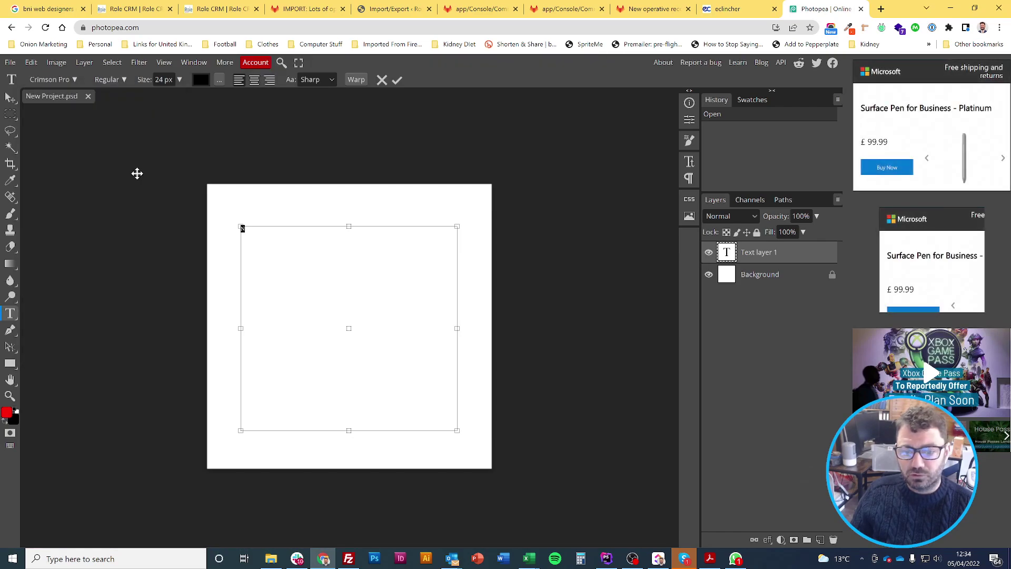
Step: Set the text size to 800 px and move the N to the canvas centre
click(180, 80)
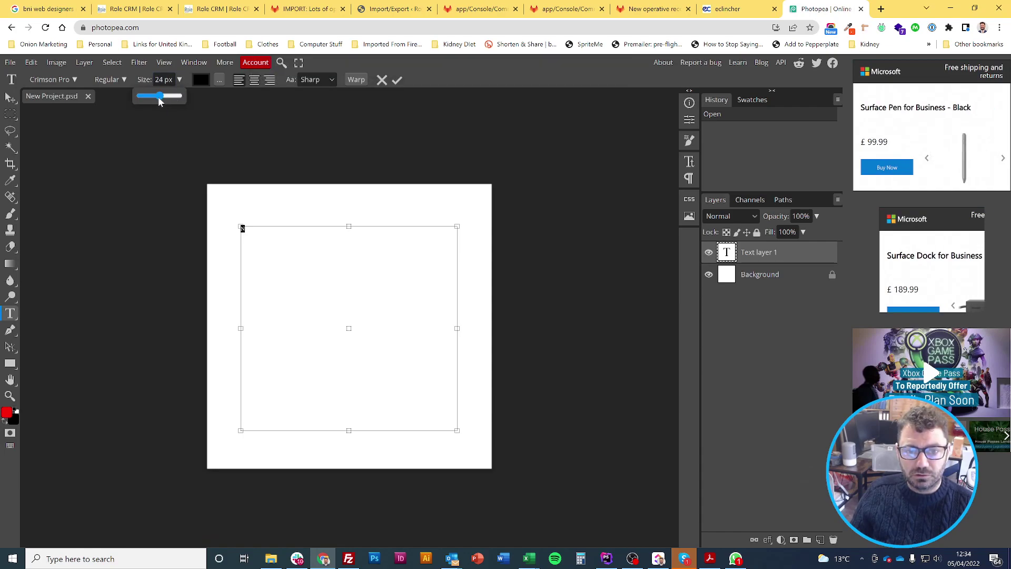
drag(159, 96, 200, 96)
click(162, 80)
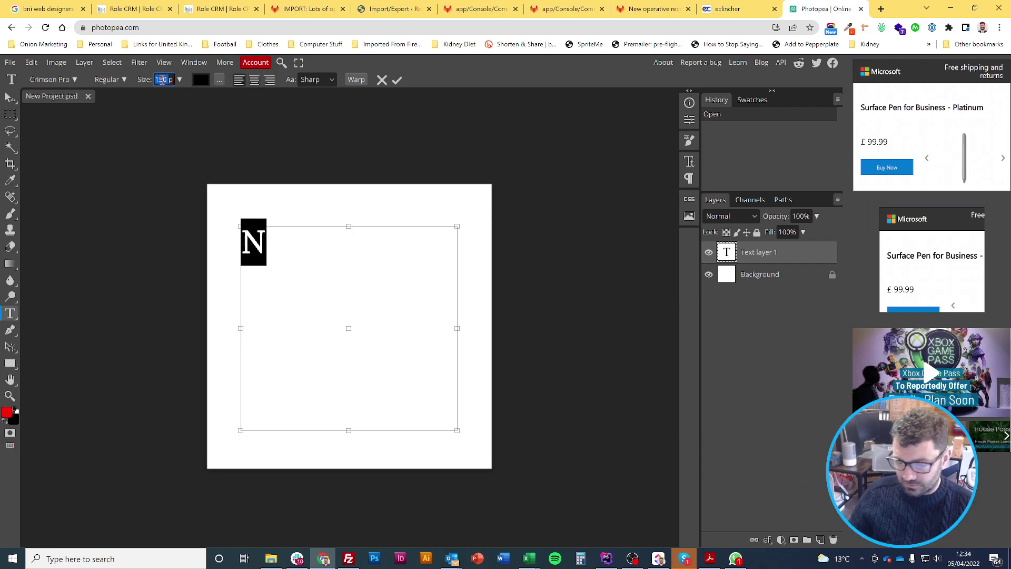
text(800)
key(Return)
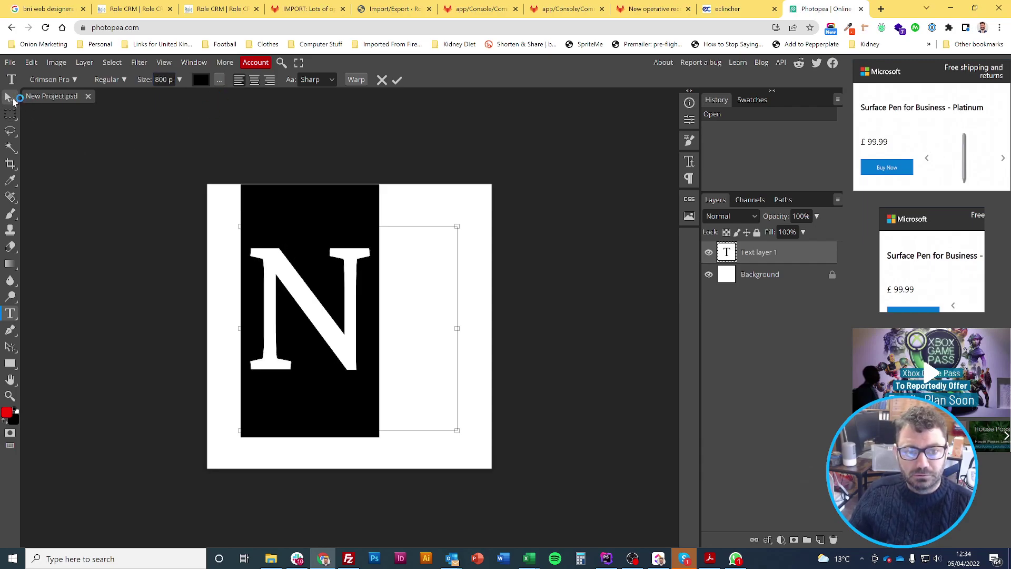
click(11, 99)
drag(337, 328, 375, 342)
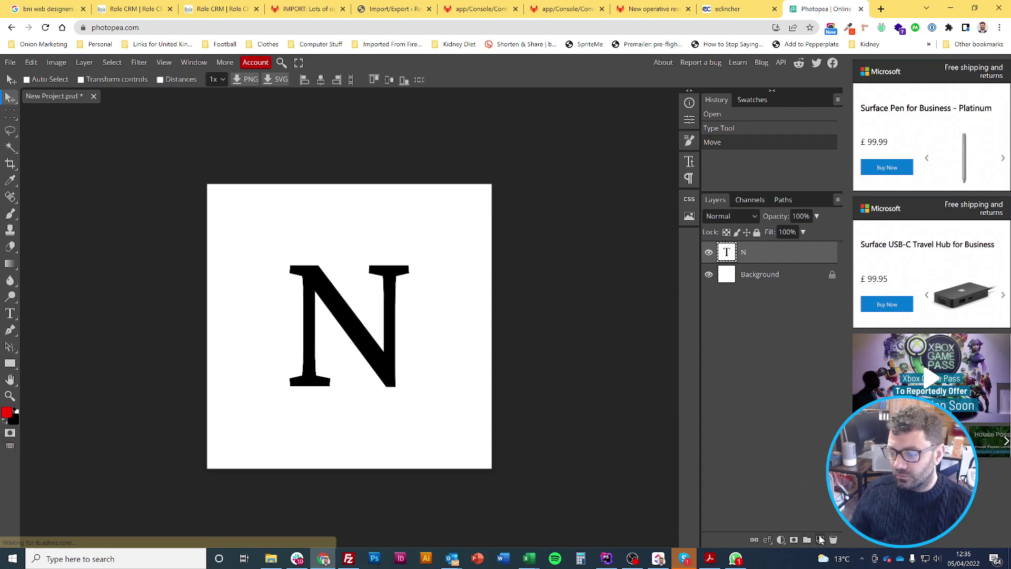
Step: Add a new empty layer named 'cross section'
click(820, 539)
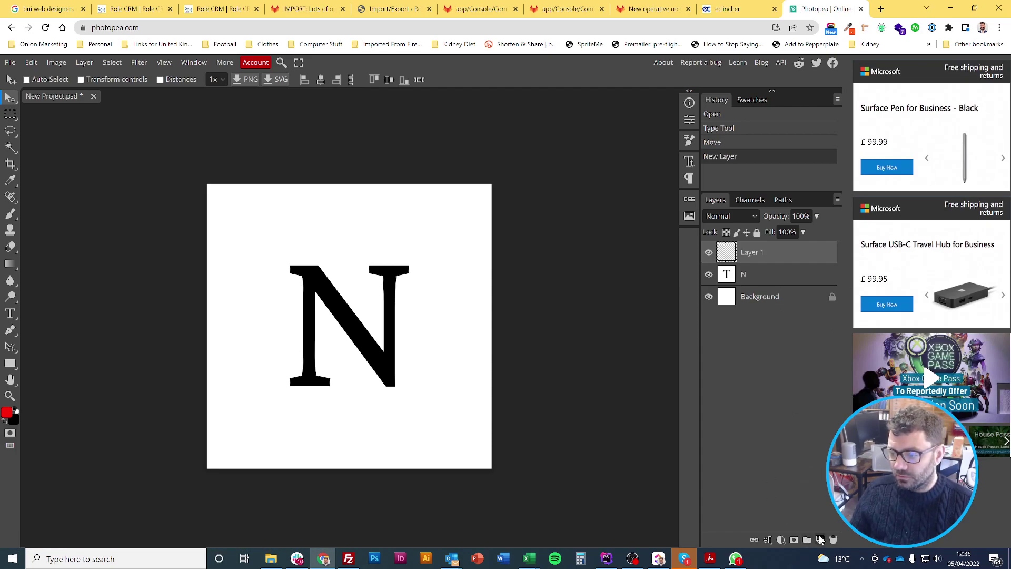
double_click(749, 254)
text(cross se)
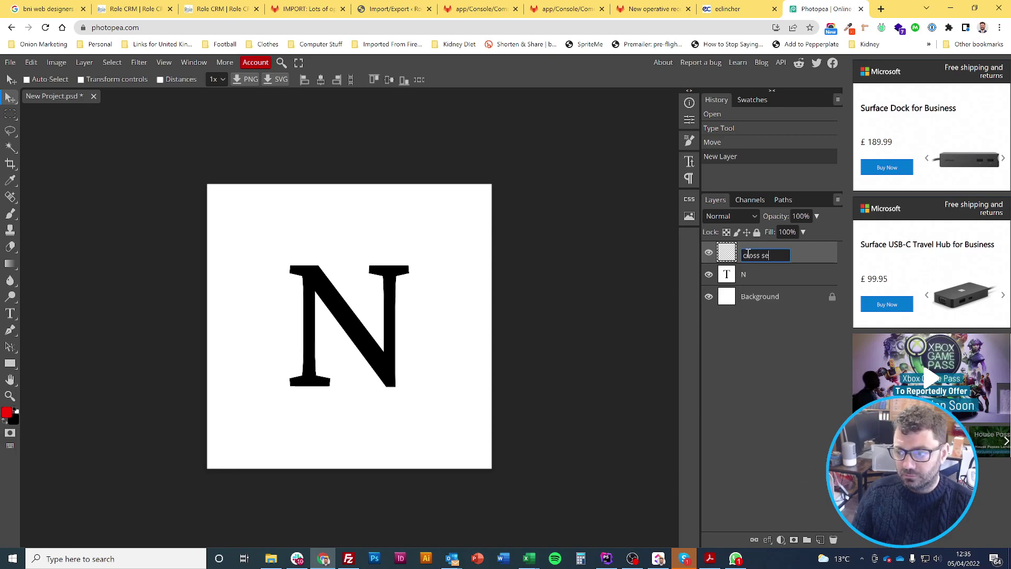
text(ction)
key(Return)
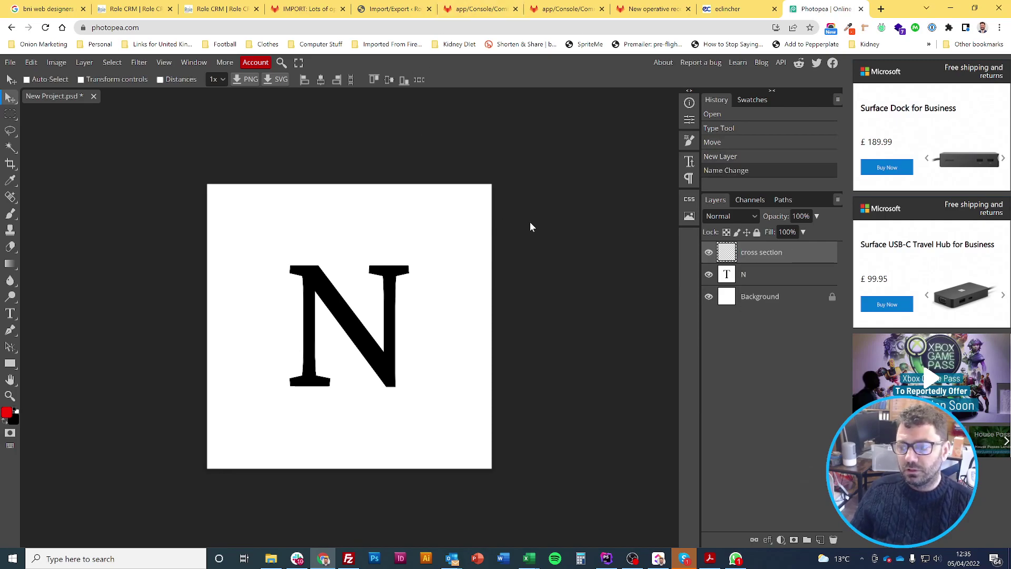
Step: Duplicate the N layer, hide the original, and rasterize the N copy
click(758, 274)
right_click(758, 275)
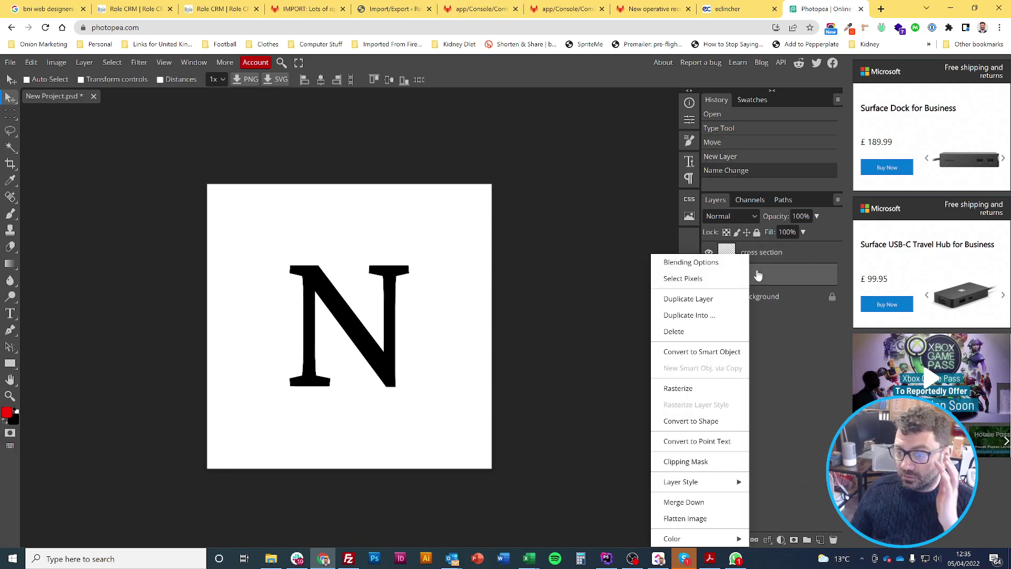
click(718, 300)
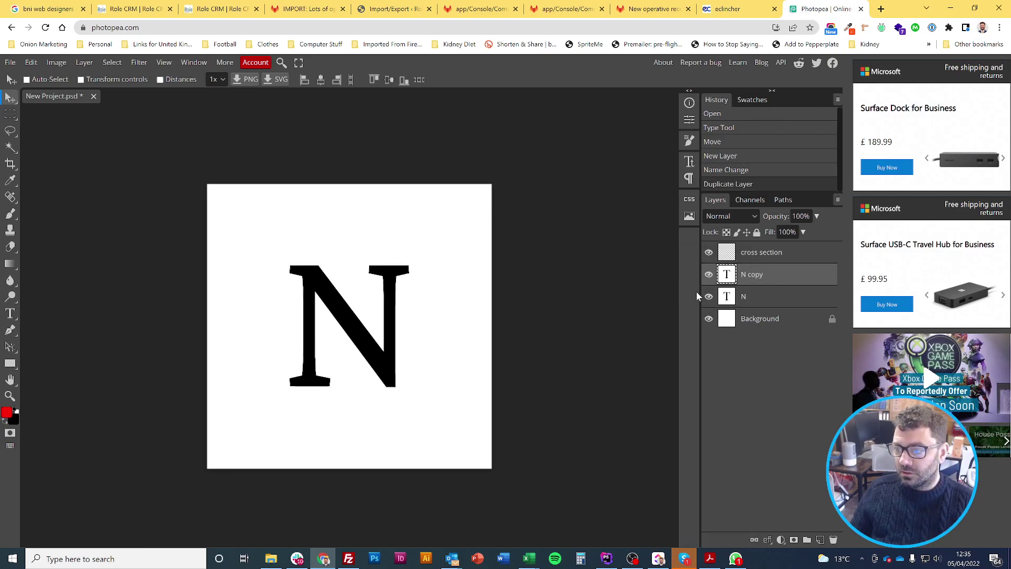
click(709, 297)
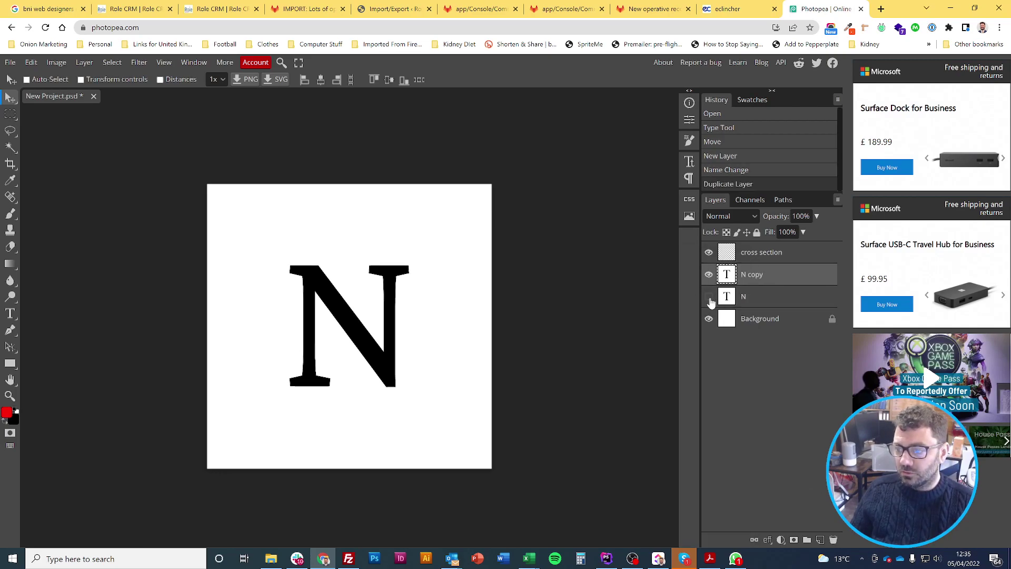
right_click(781, 278)
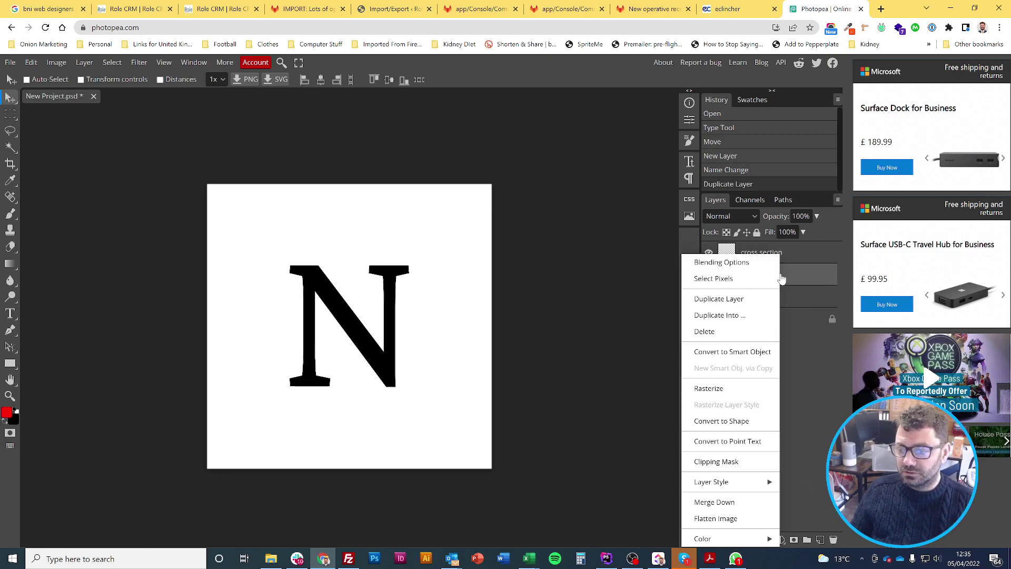
click(722, 388)
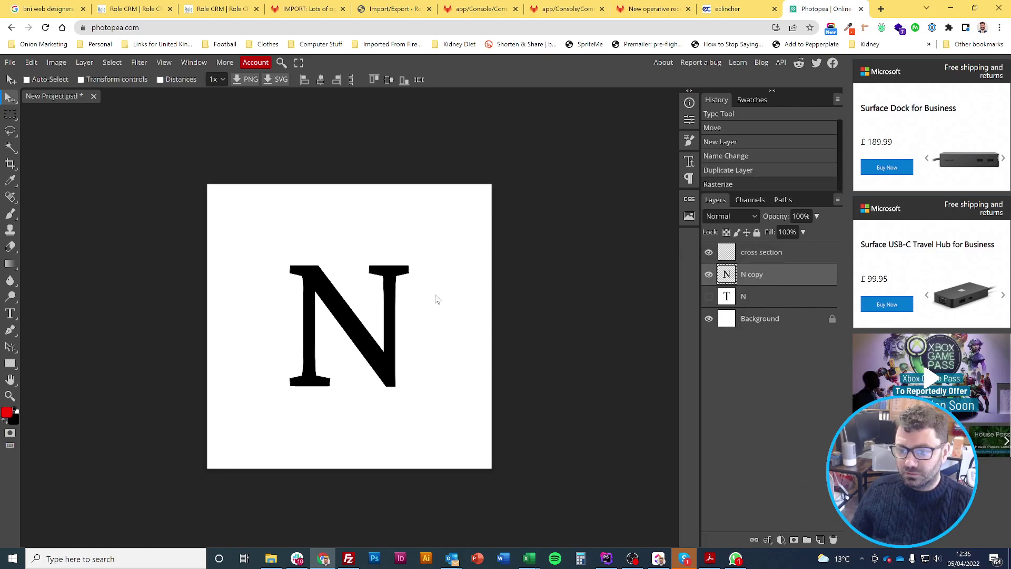
Step: Select the black N shape with the Magic Wand
click(10, 147)
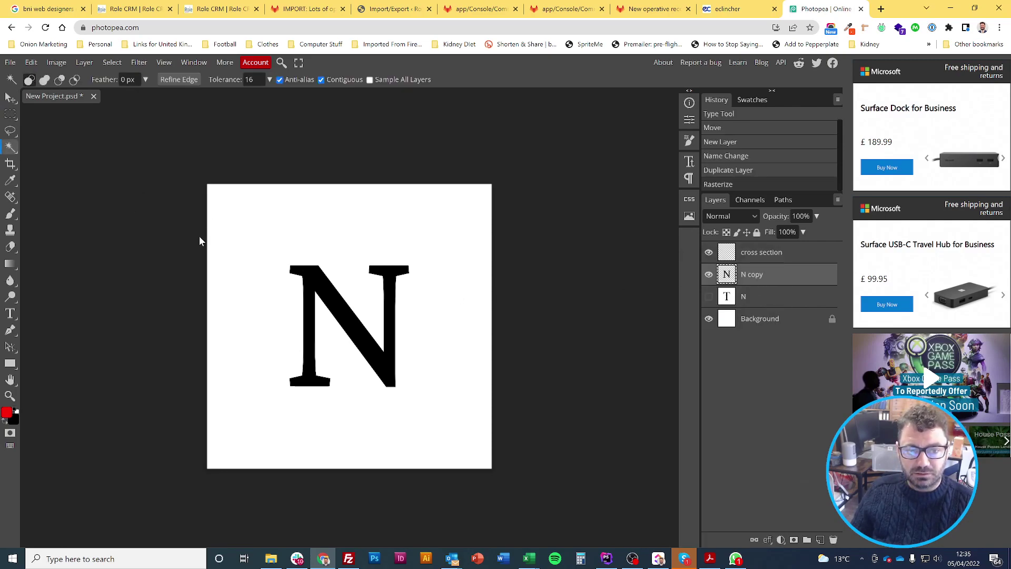
click(312, 314)
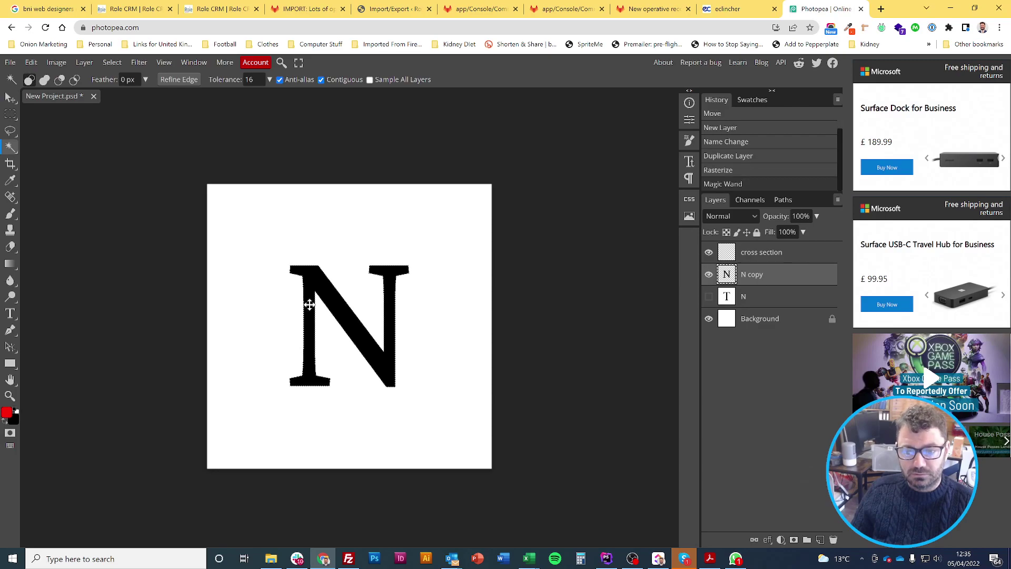
key(ctrl+d)
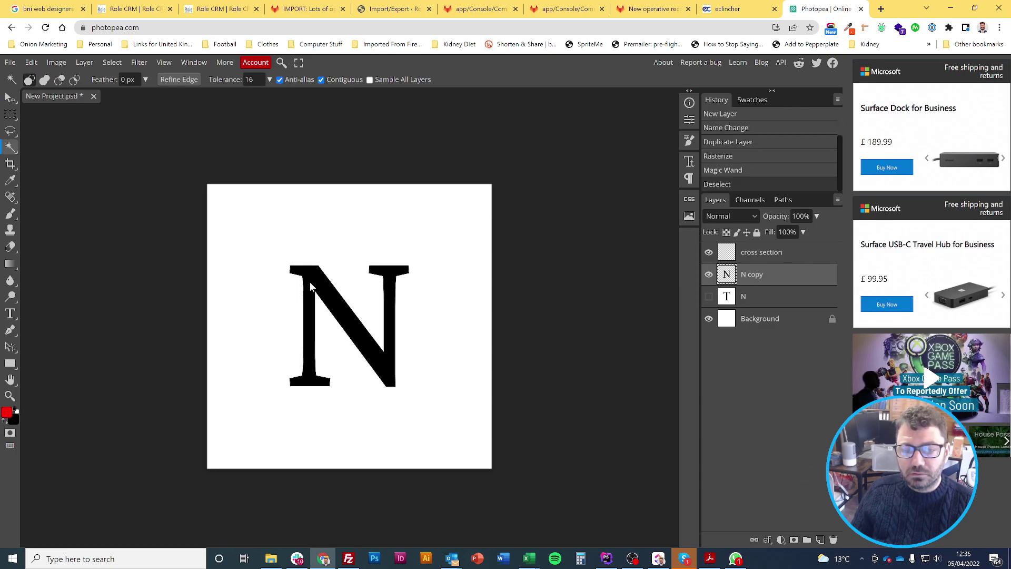
click(311, 286)
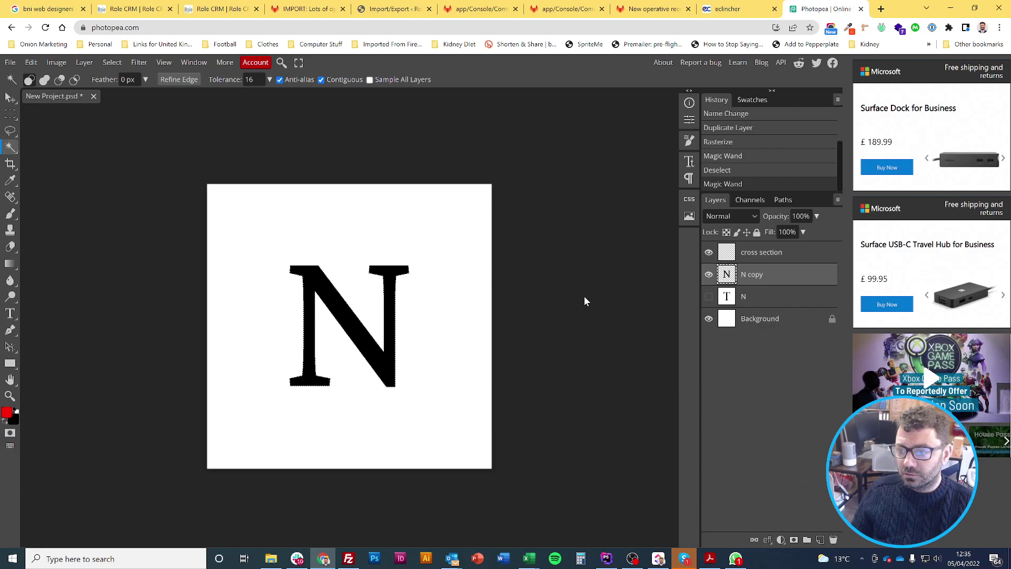
Step: Make cross section the active layer and, after browsing several tools, choose the Paint Bucket
click(754, 253)
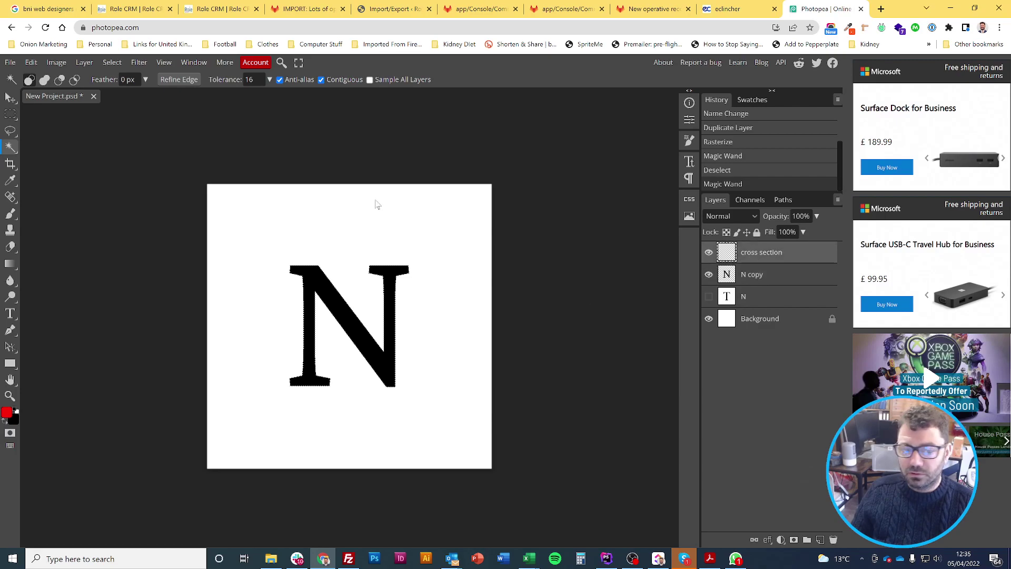
click(12, 213)
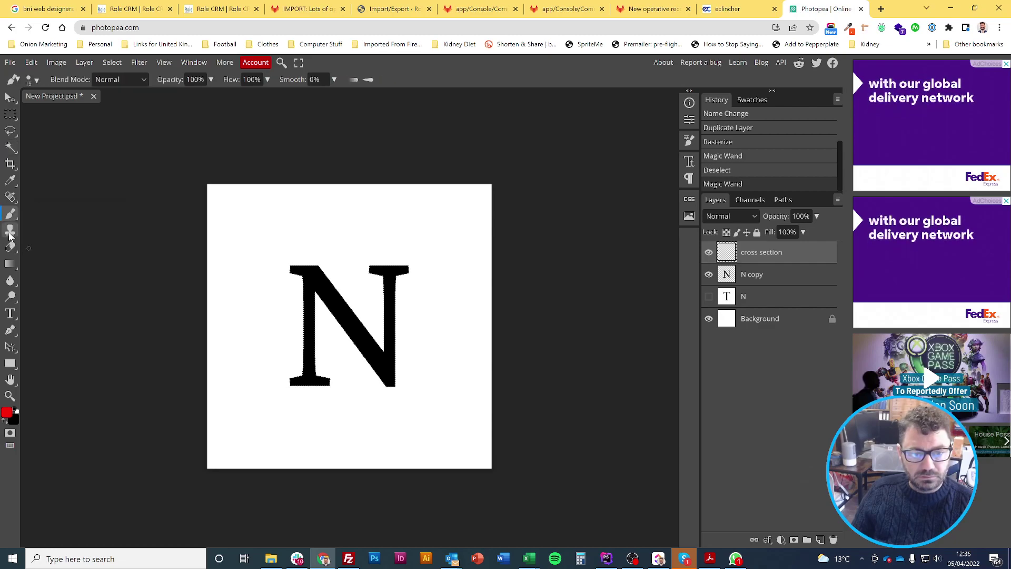
click(10, 232)
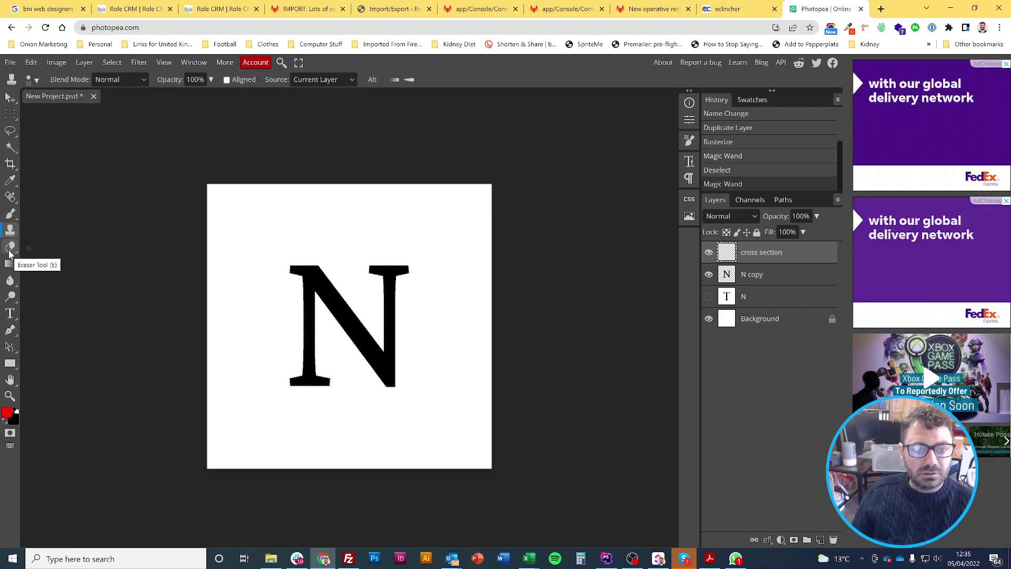
click(12, 182)
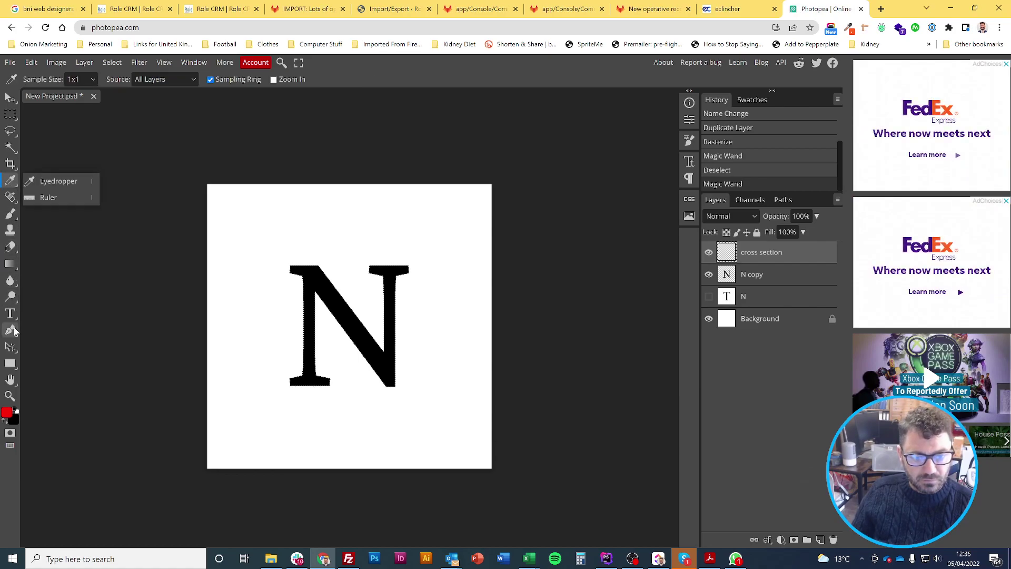
click(12, 330)
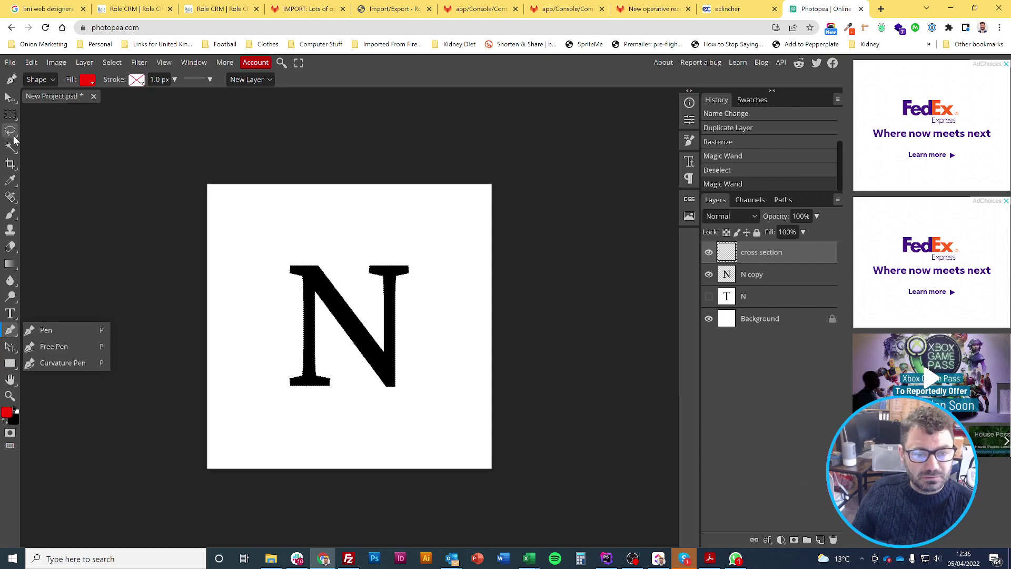
click(12, 181)
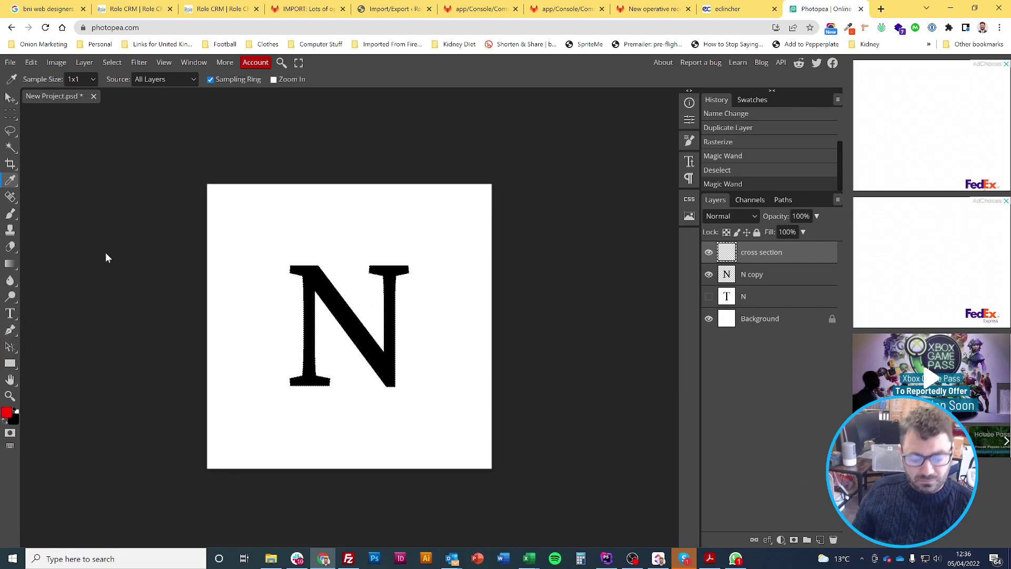
key(f)
key(Escape)
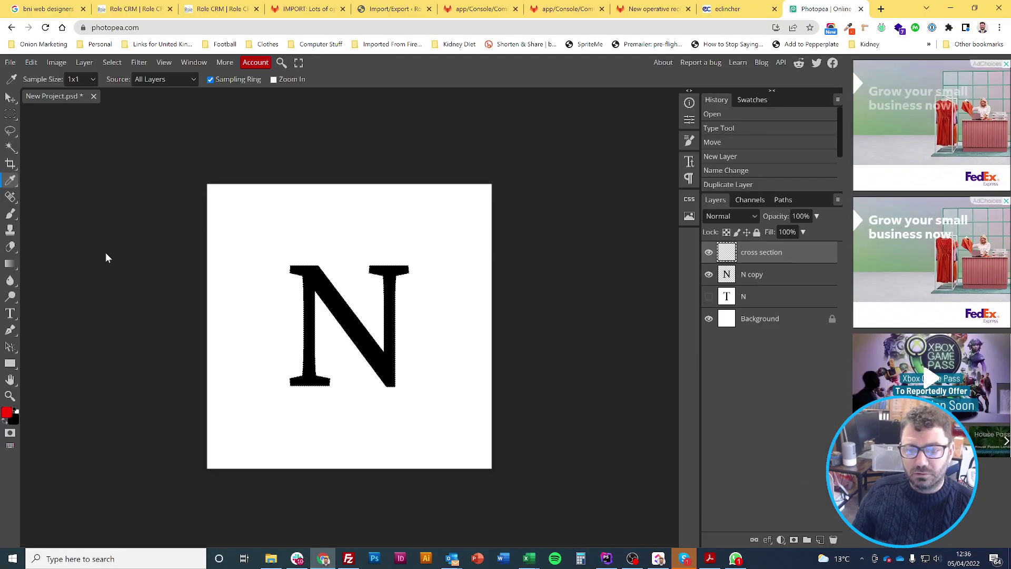
mouse_move(17, 267)
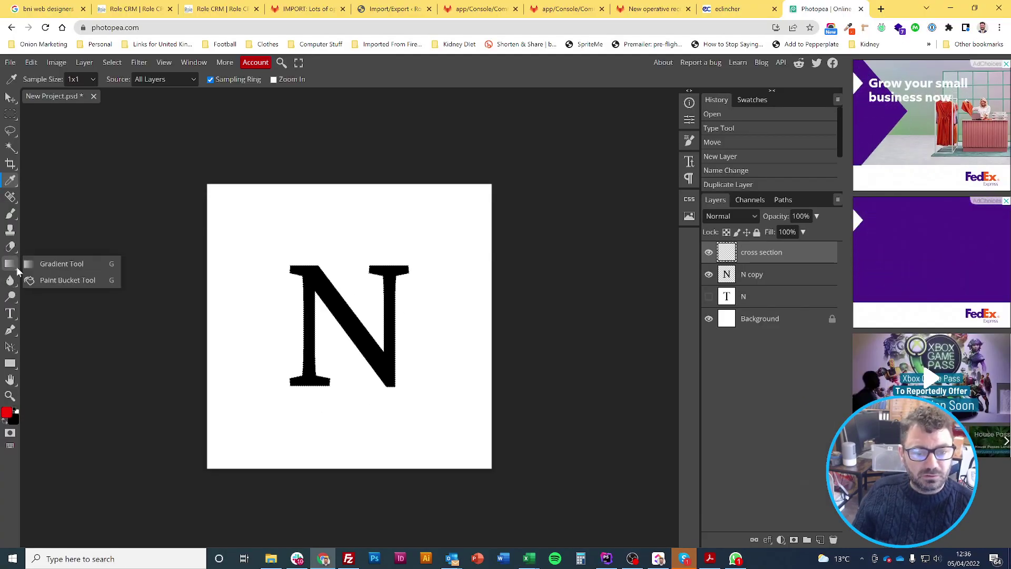
click(97, 282)
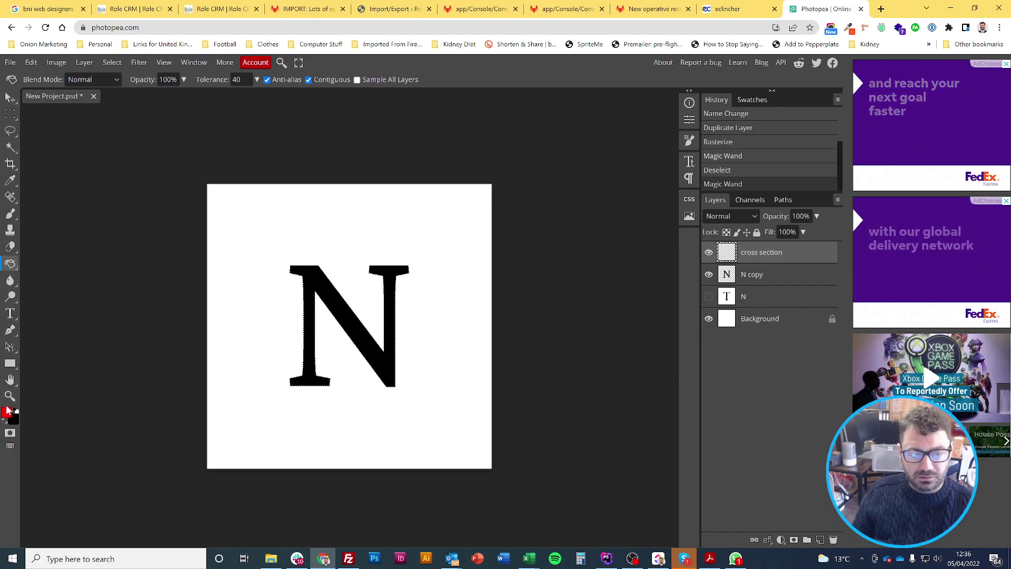
Step: Fill the N red on cross section, deselect, then load the layer's N-shaped pixels as a selection
click(323, 286)
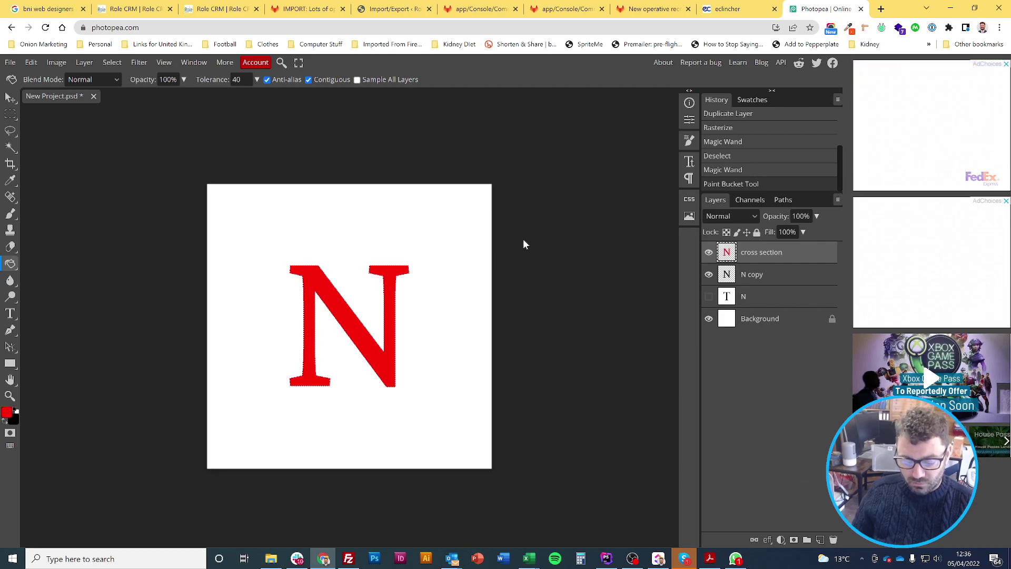
key(ctrl+d)
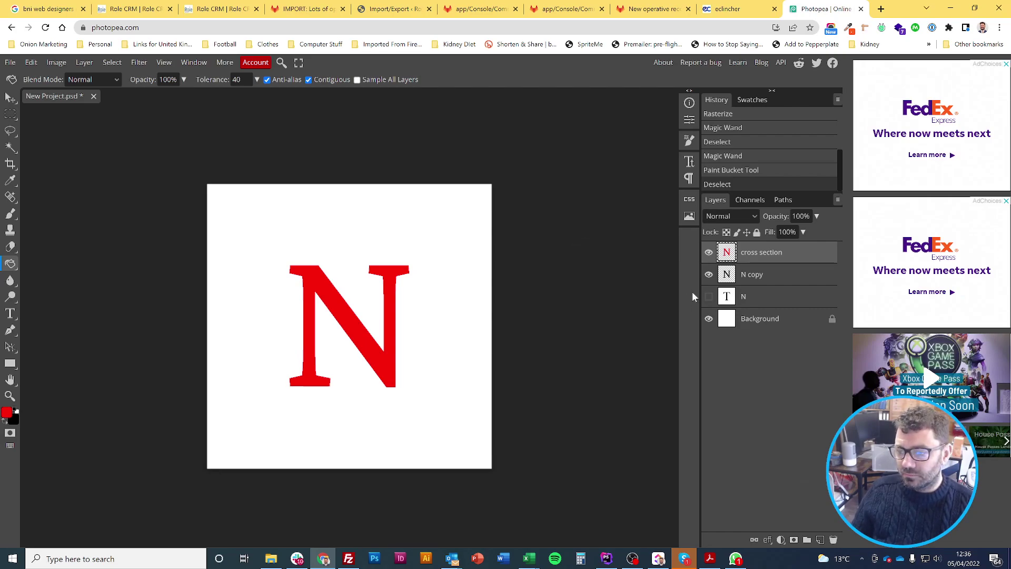
ctrl+click(726, 259)
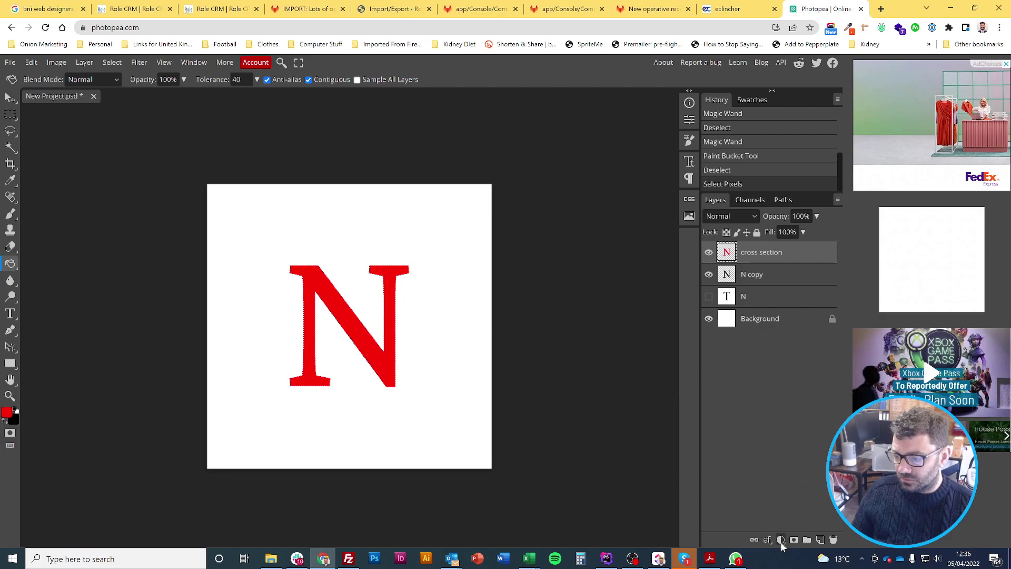
Step: Add an N-shaped raster mask to cross section, reset colours to white/black, and pick the Brush
click(794, 540)
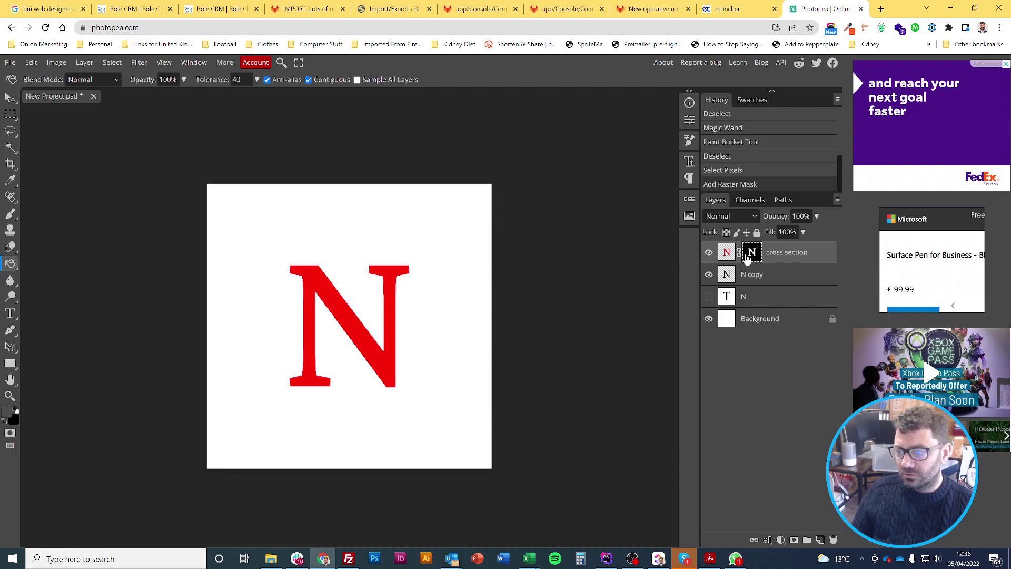
click(16, 410)
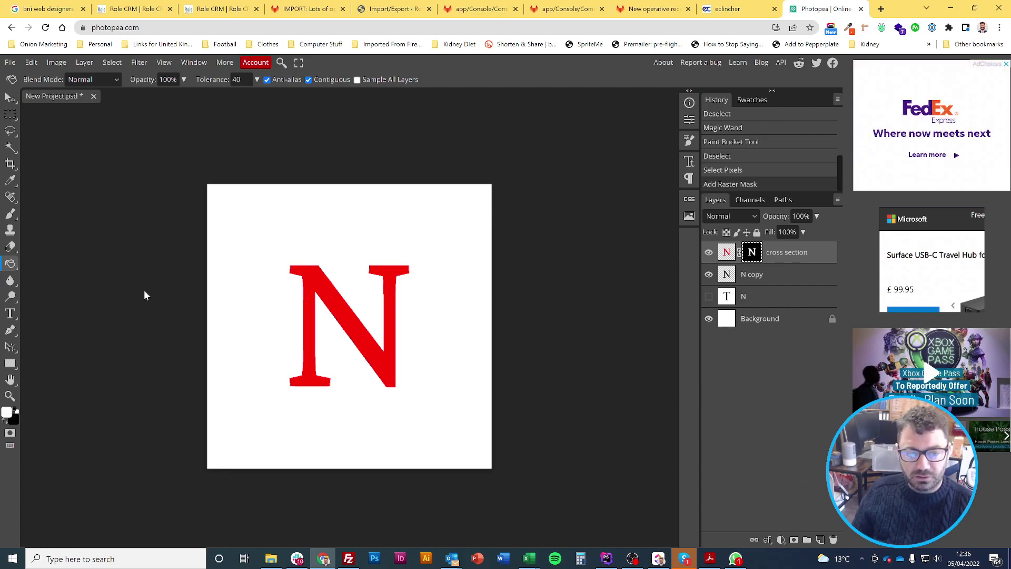
key(b)
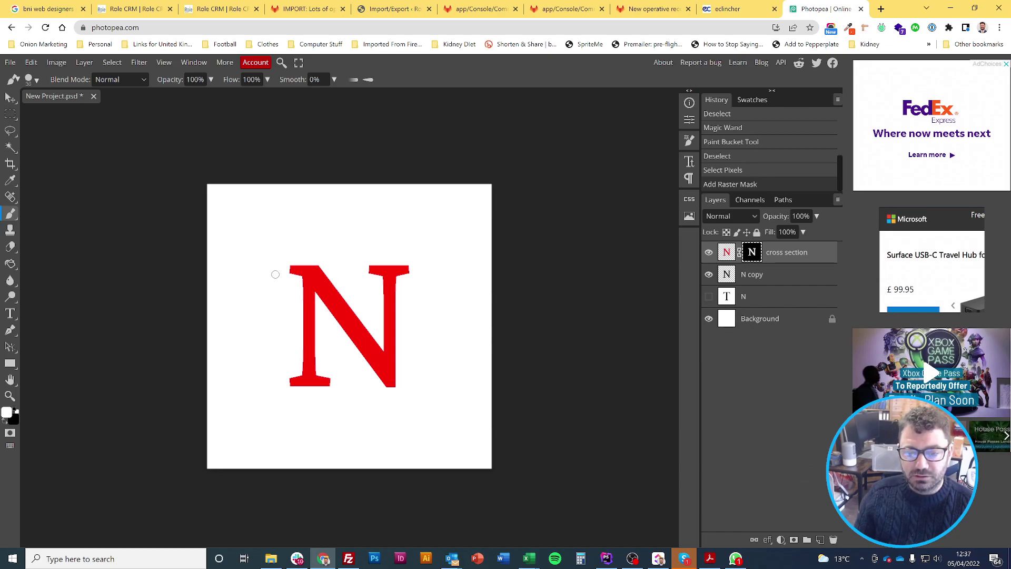
Step: Enlarge the brush to 125 and paint the mask over the N's left stem and lower-left serif
key(bracketright)
key(bracketright)
key(bracketright)
key(bracketright)
key(bracketright)
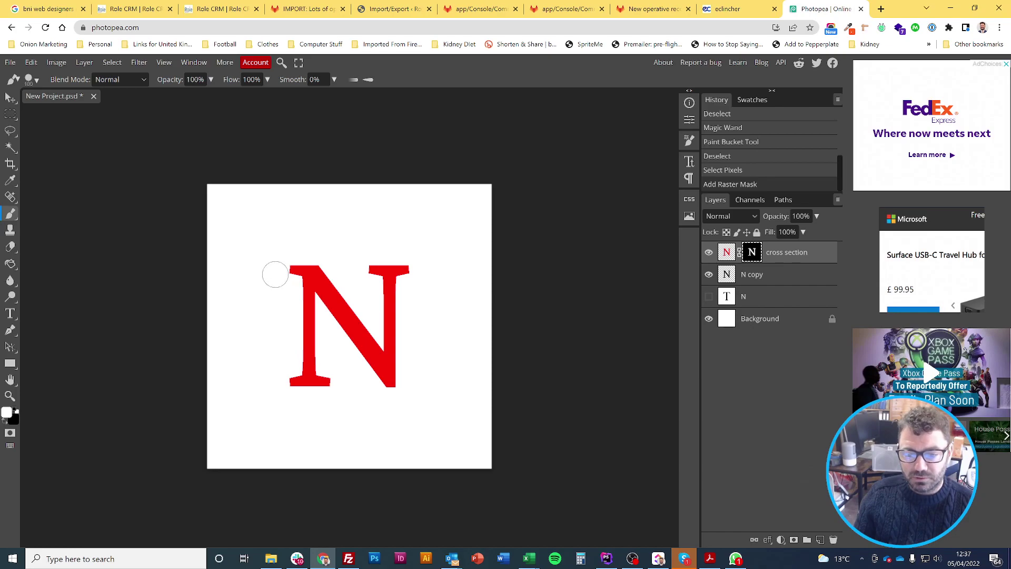
key(bracketright)
key(bracketright)
key(bracketright)
key(bracketright)
key(bracketright)
key(bracketright)
key(bracketright)
key(bracketright)
key(bracketright)
key(bracketright)
key(bracketright)
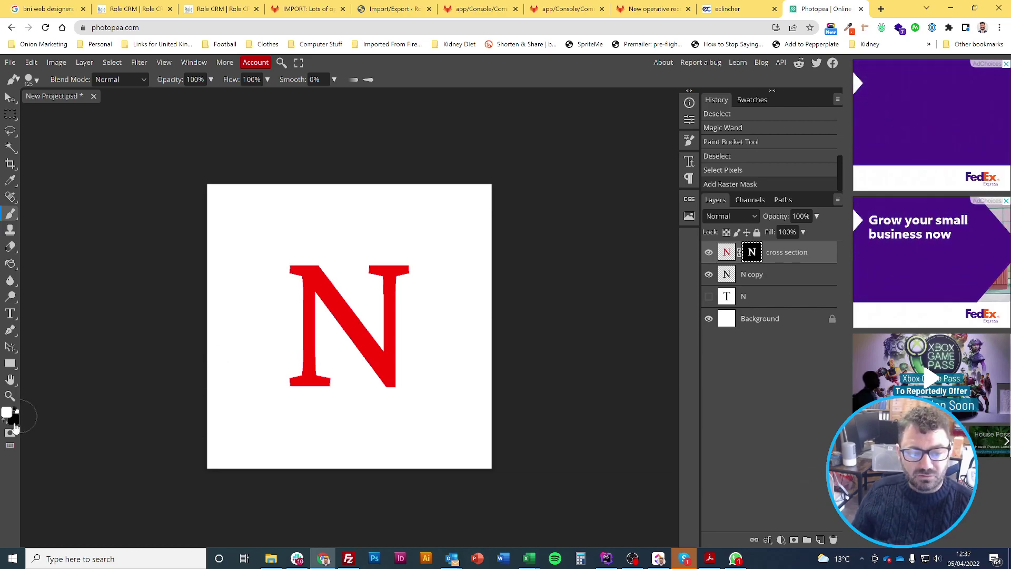
key(x)
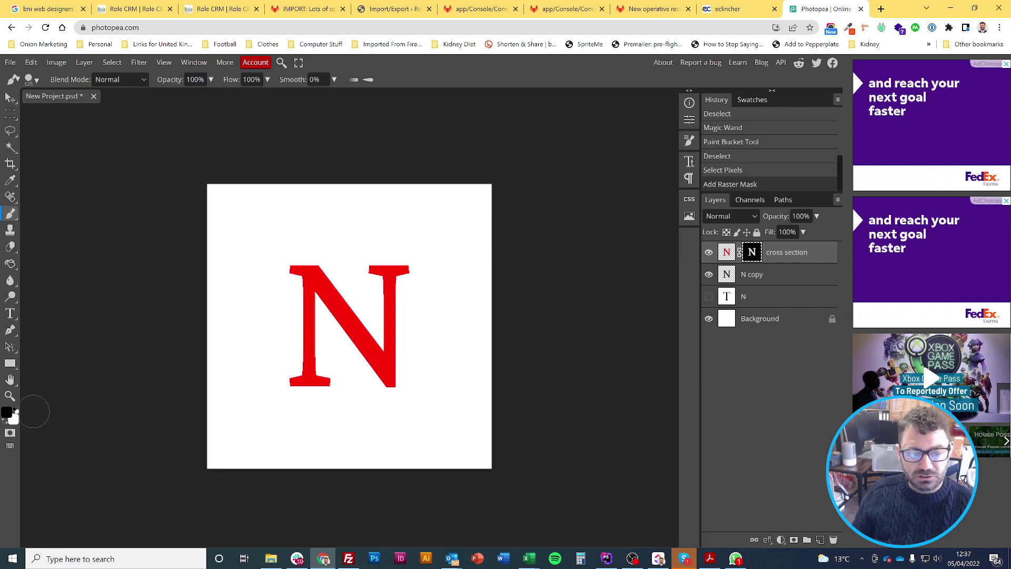
mouse_move(290, 318)
mouse_down()
mouse_move(280, 323)
mouse_move(319, 337)
mouse_move(354, 406)
mouse_move(254, 366)
mouse_up()
mouse_move(314, 381)
mouse_down()
mouse_move(253, 282)
mouse_move(251, 296)
mouse_move(298, 329)
mouse_move(324, 391)
mouse_move(249, 375)
mouse_move(303, 314)
mouse_move(285, 404)
mouse_move(282, 356)
mouse_up()
key(x)
key(x)
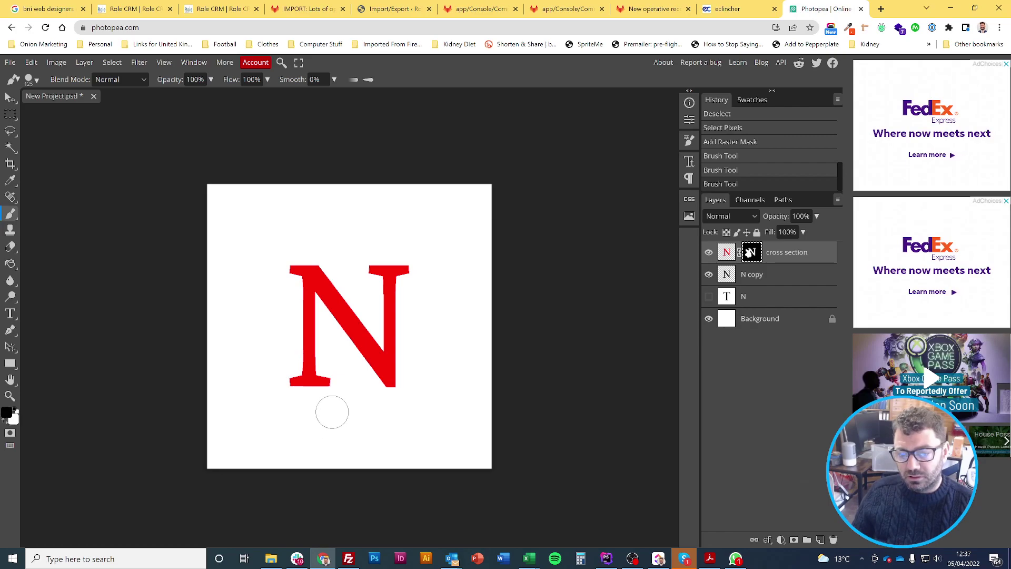
mouse_move(329, 411)
mouse_down()
mouse_move(281, 378)
mouse_move(305, 362)
mouse_move(296, 300)
mouse_move(305, 318)
mouse_move(276, 316)
mouse_up()
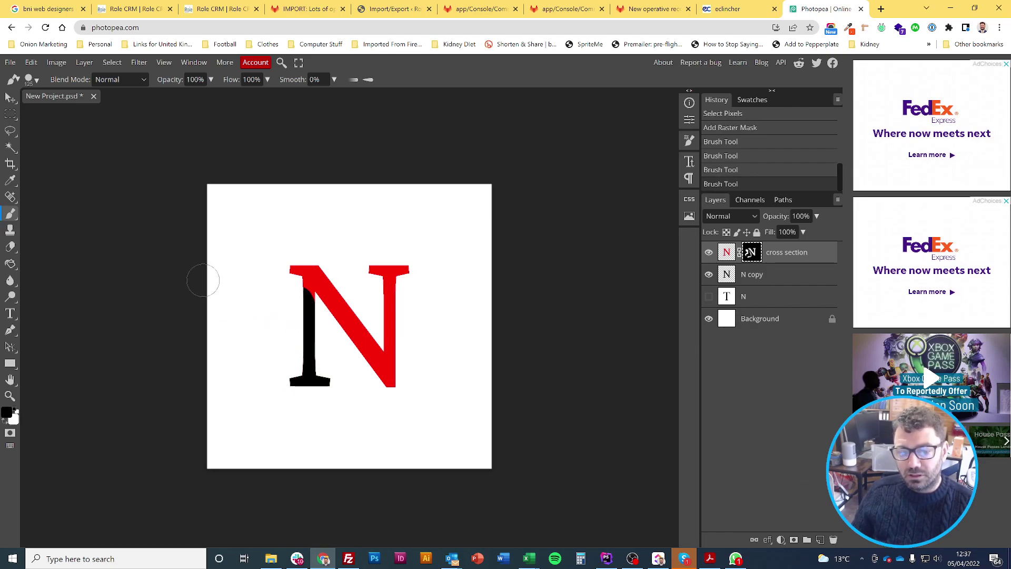
Step: With the Pen tool, place the first anchors along the diagonal's upper edge and top
click(10, 330)
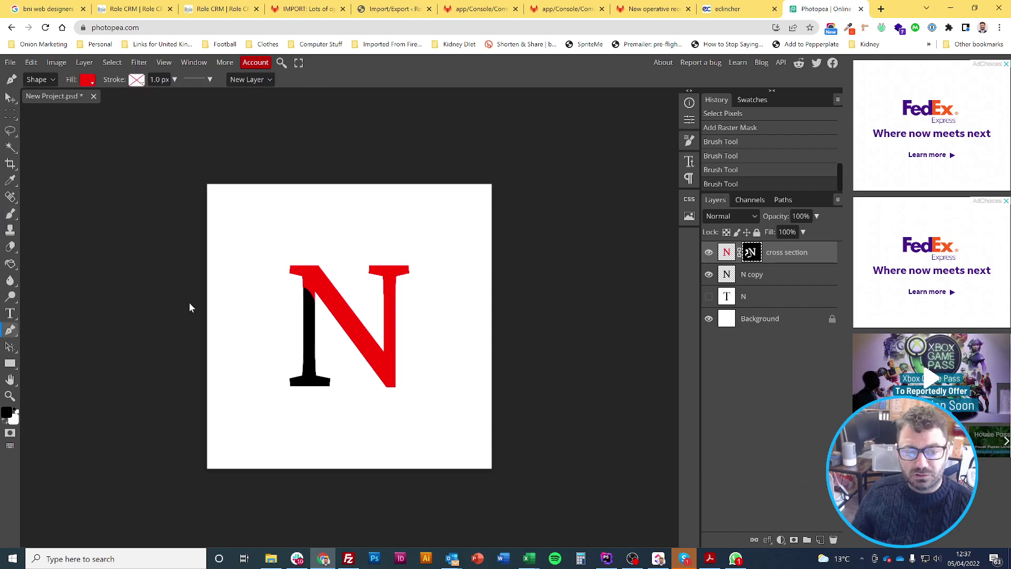
scroll(316, 285, left, 4)
scroll(316, 285, right, 4)
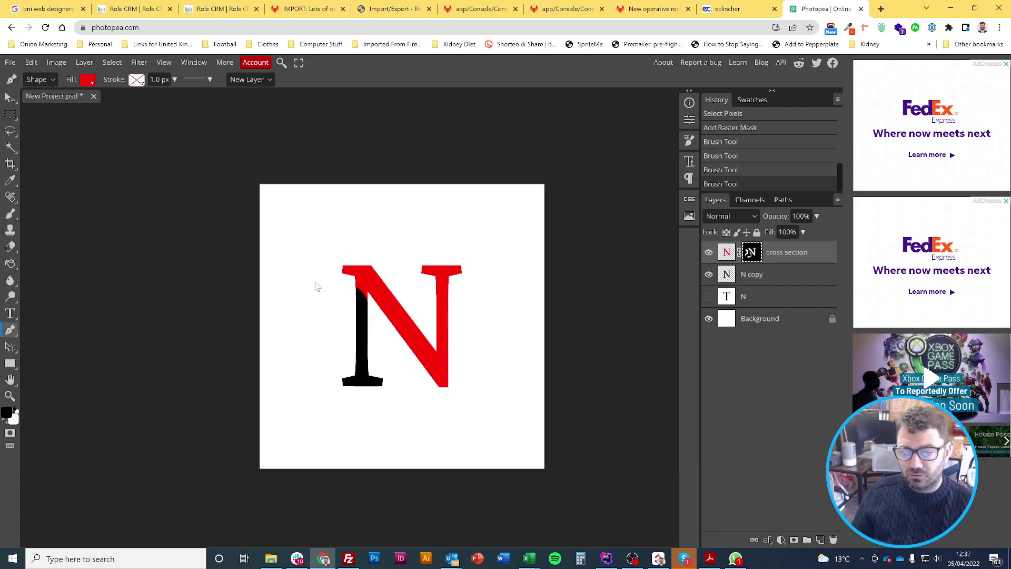
scroll(322, 287, up, 5)
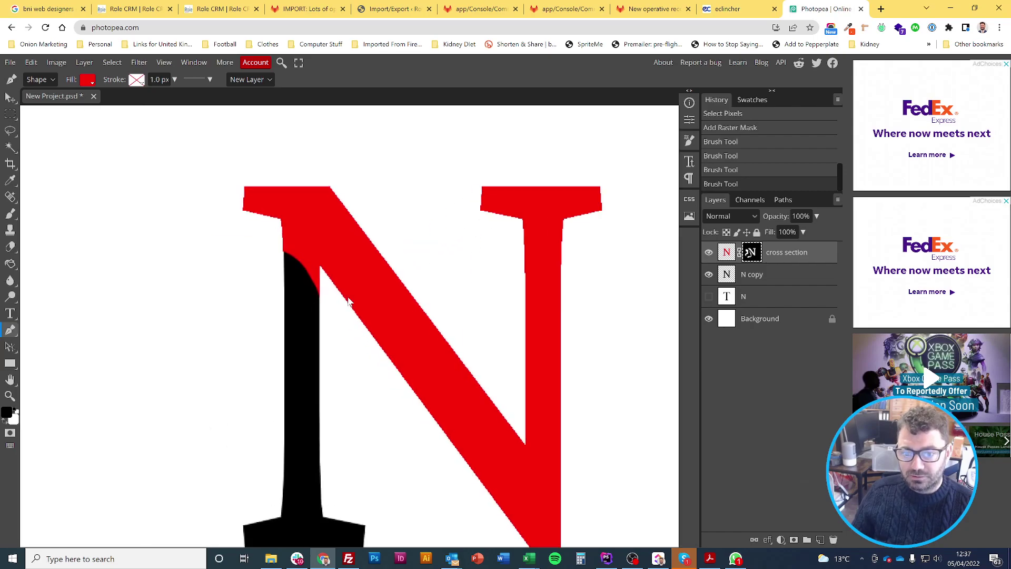
click(320, 266)
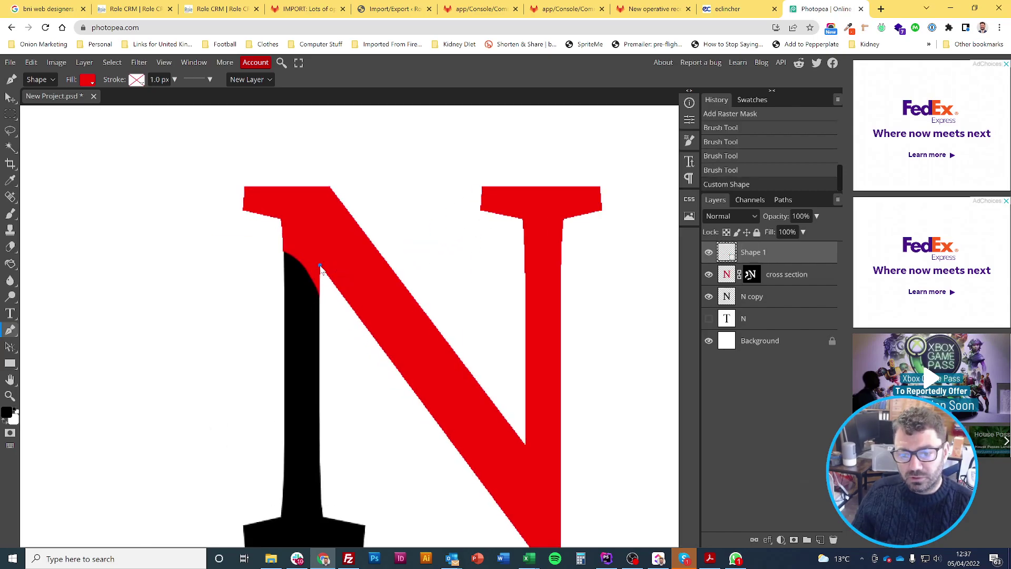
click(280, 219)
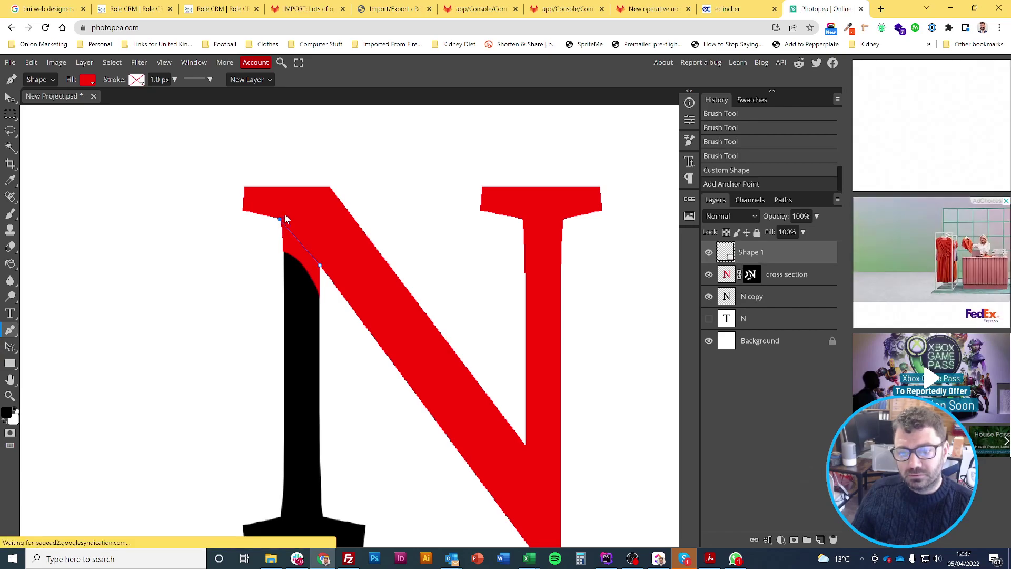
click(330, 187)
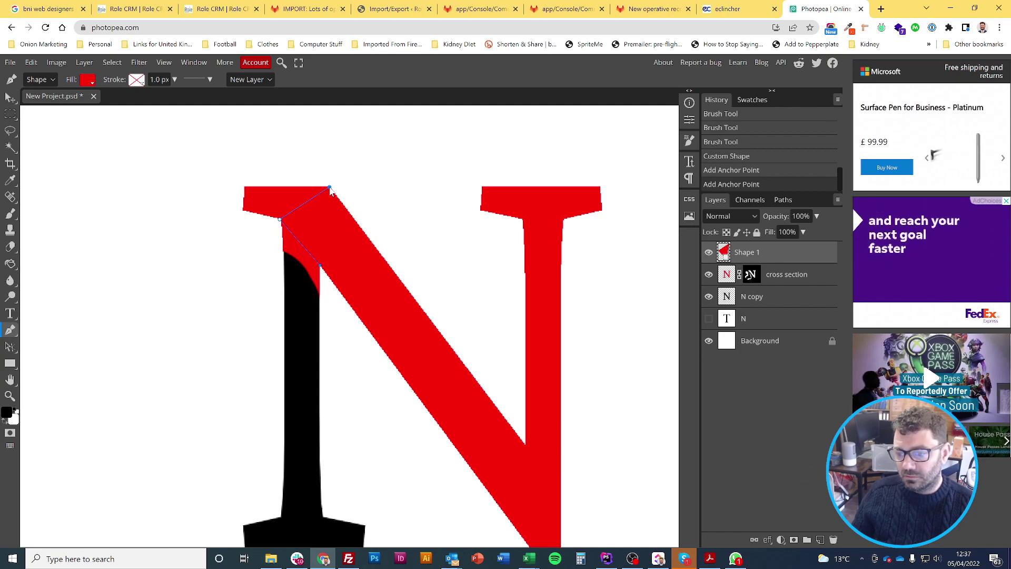
Step: Add anchors at the diagonal's lower corners, close the path, and nudge the upper-left point right
click(526, 444)
scroll(535, 385, down, 3)
scroll(534, 356, up, 3)
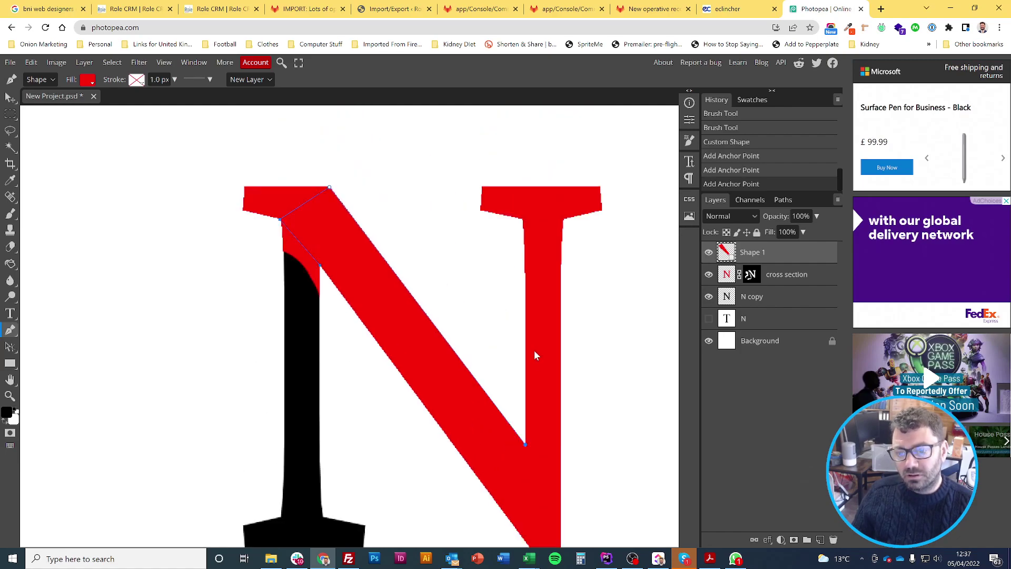
scroll(534, 355, down, 2)
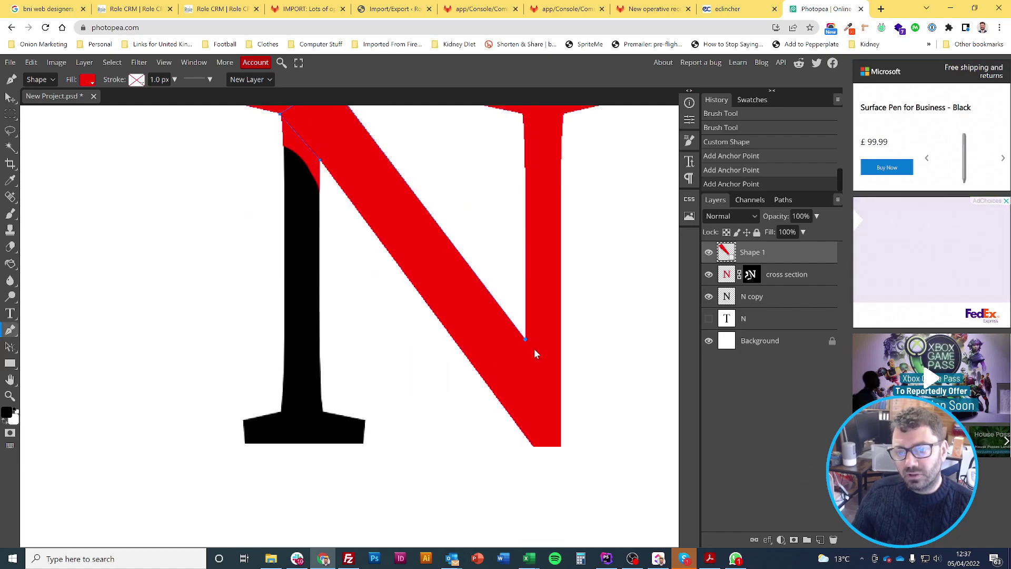
click(532, 446)
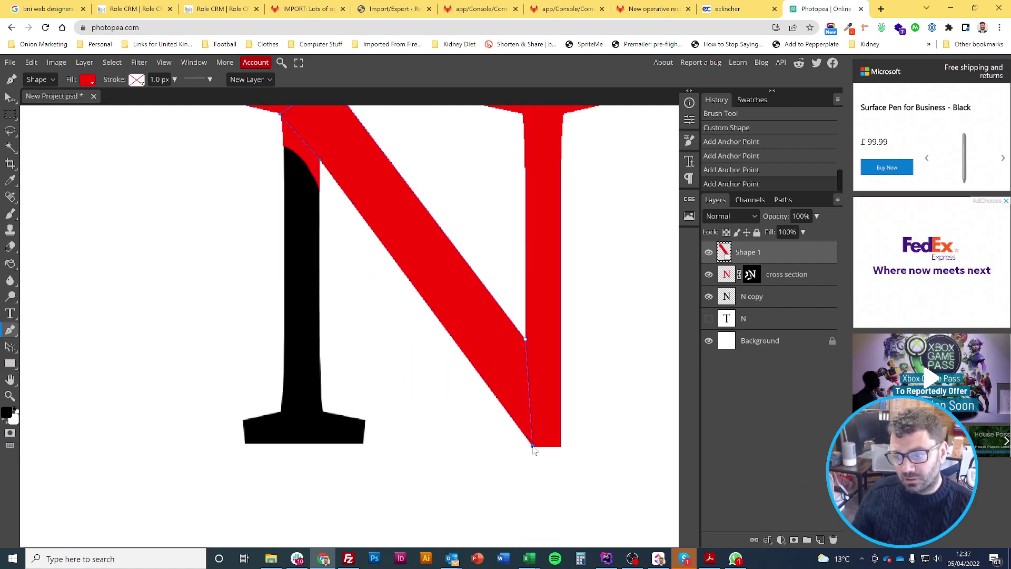
click(321, 161)
scroll(339, 237, up, 3)
scroll(351, 308, down, 2)
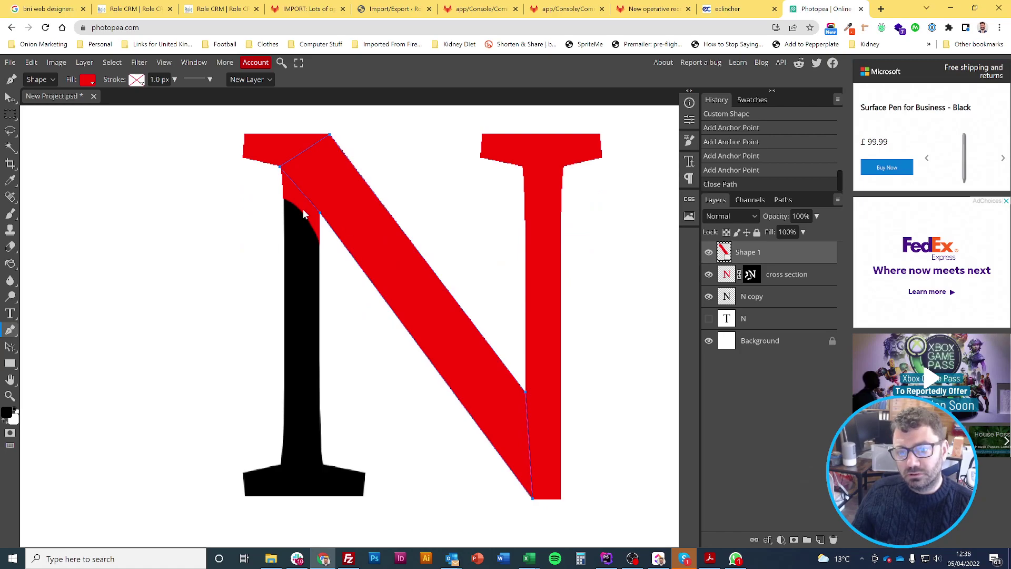
drag(280, 167, 325, 168)
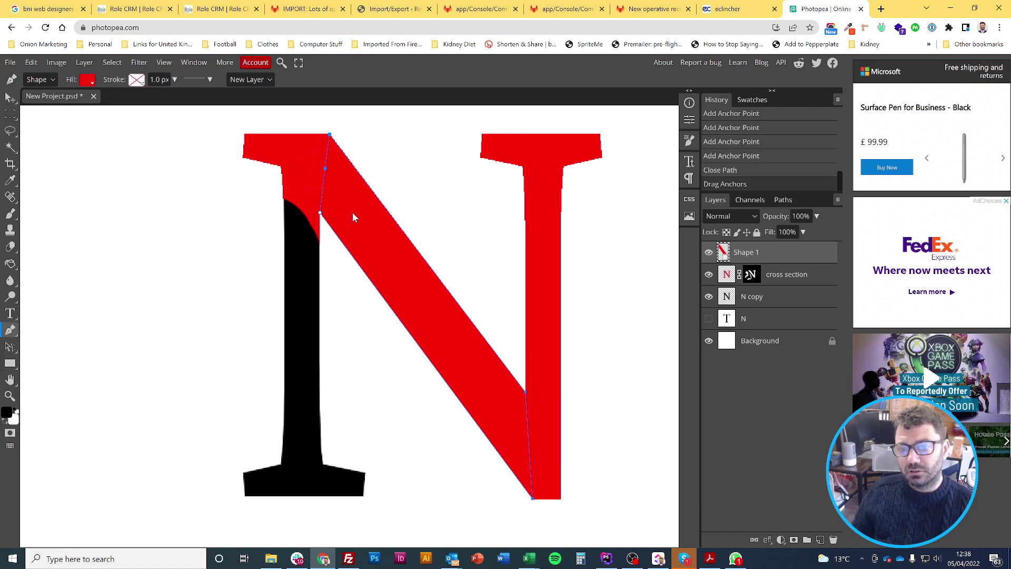
Step: Remove an anchor, undo it, and shift that corner point slightly to fit the diagonal
right_click(370, 240)
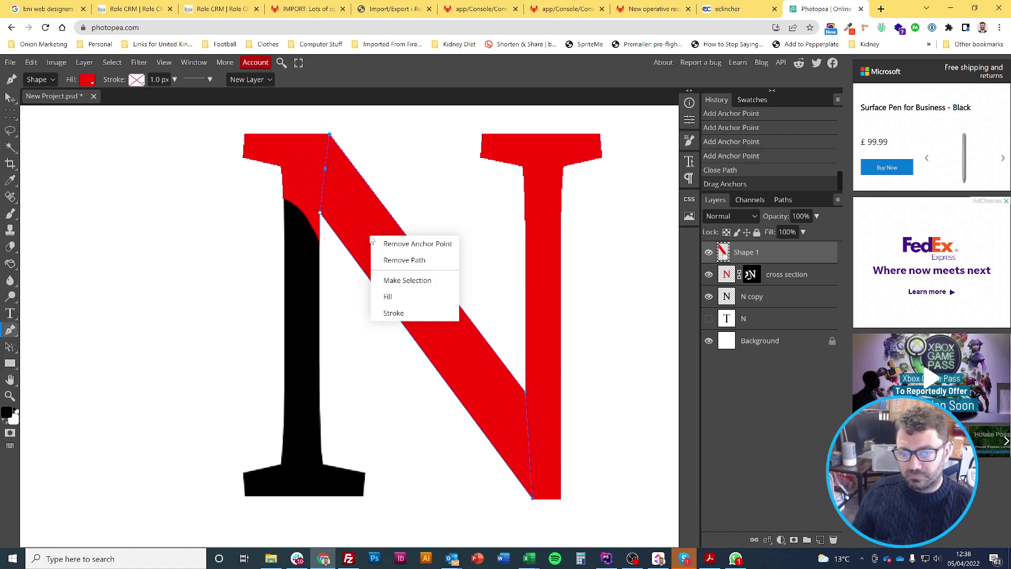
click(326, 170)
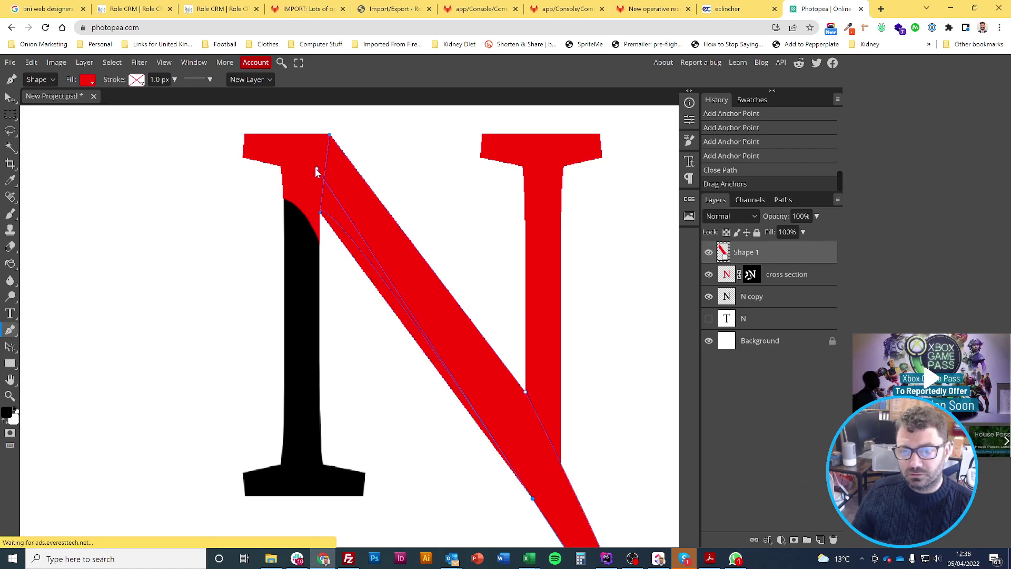
key(ctrl+z)
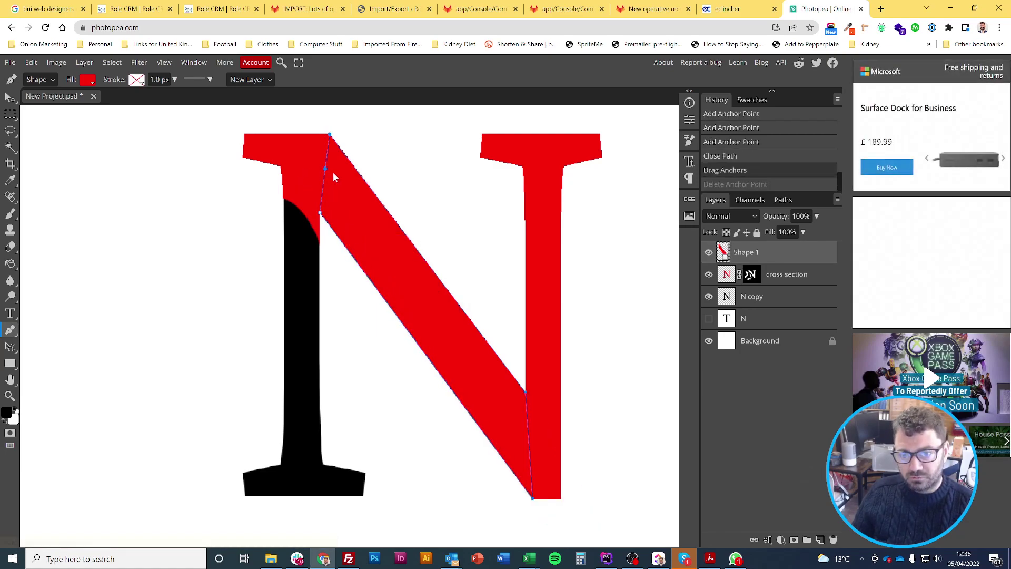
mouse_move(325, 170)
mouse_down()
mouse_move(292, 170)
mouse_move(324, 168)
mouse_up()
Step: Convert the diagonal's path into an active selection via Make Selection
right_click(368, 234)
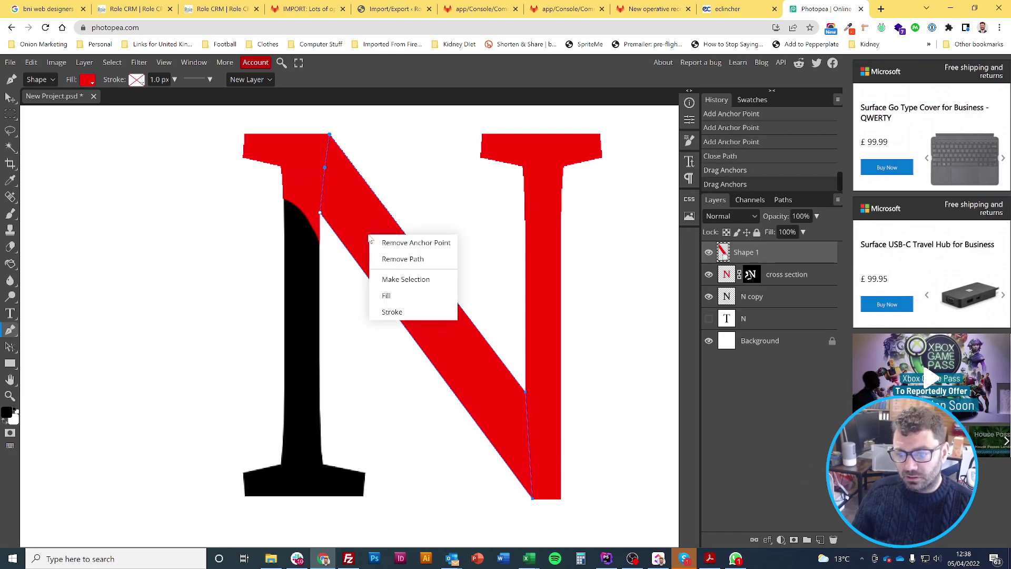
click(403, 280)
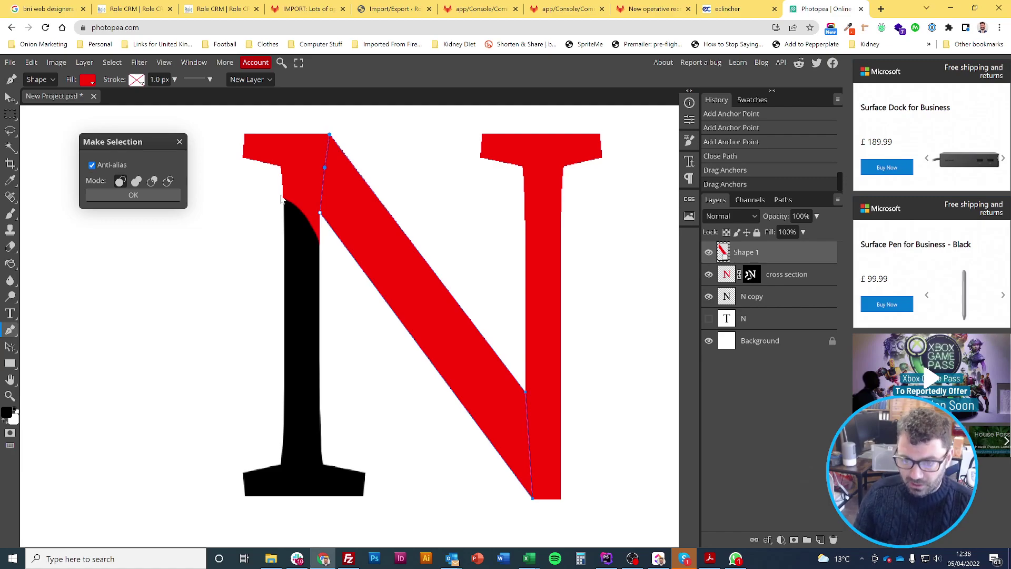
key(Delete)
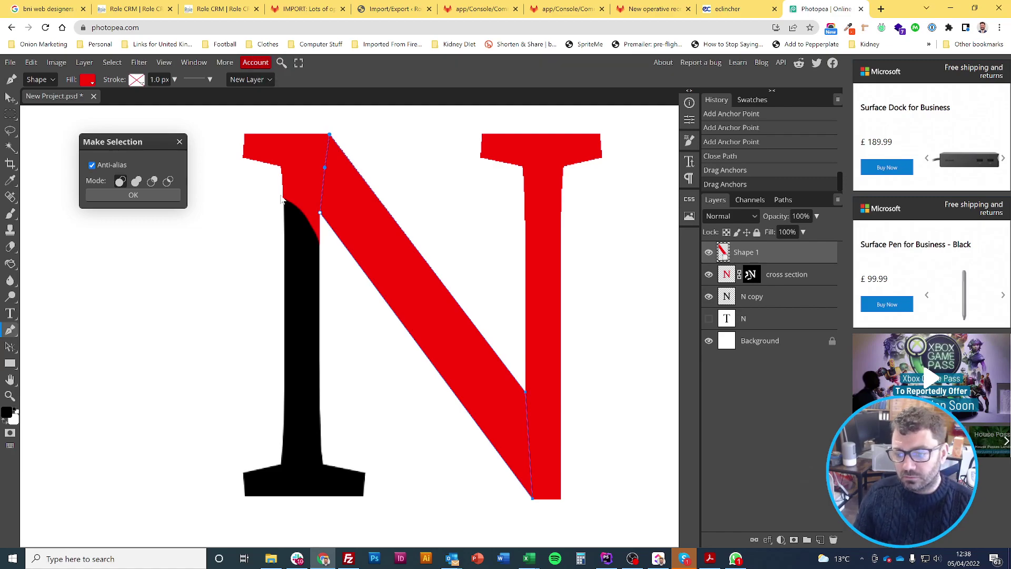
right_click(376, 249)
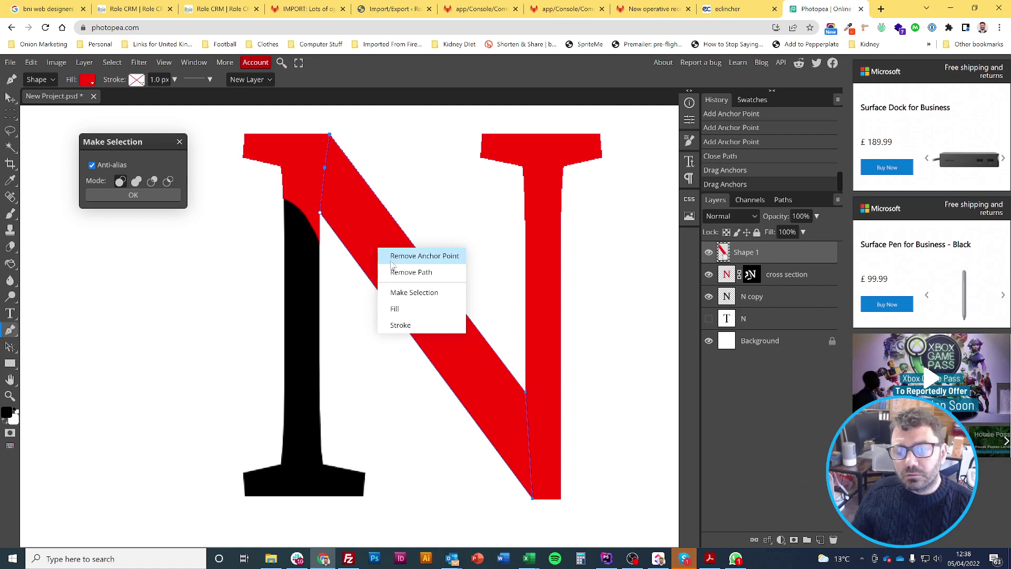
click(405, 291)
key(Return)
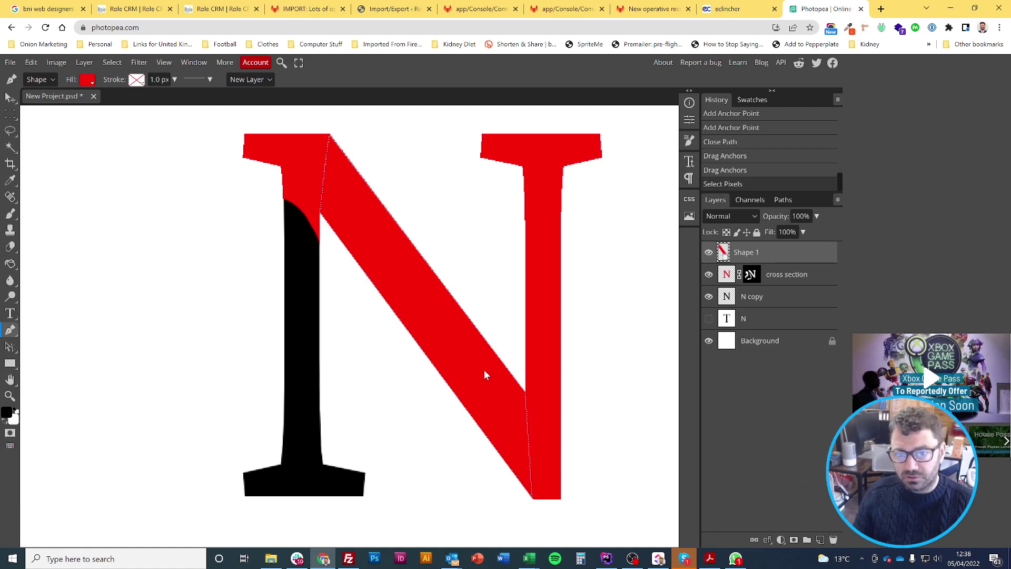
Step: Invert the selection with Ctrl+Shift+I, toggling it three times to end inverted, while zooming out
key(ctrl+shift+i)
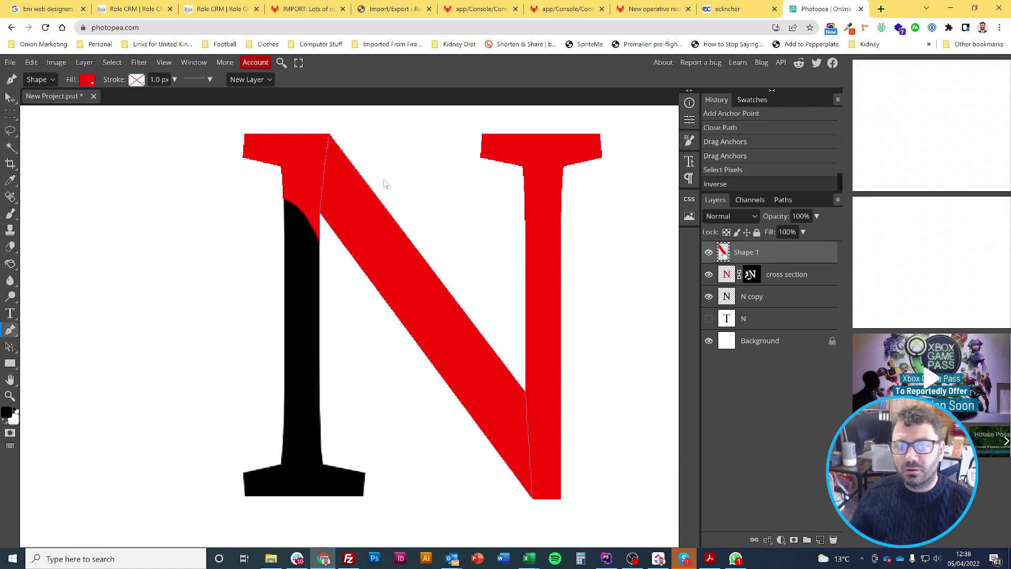
scroll(416, 246, right, 2)
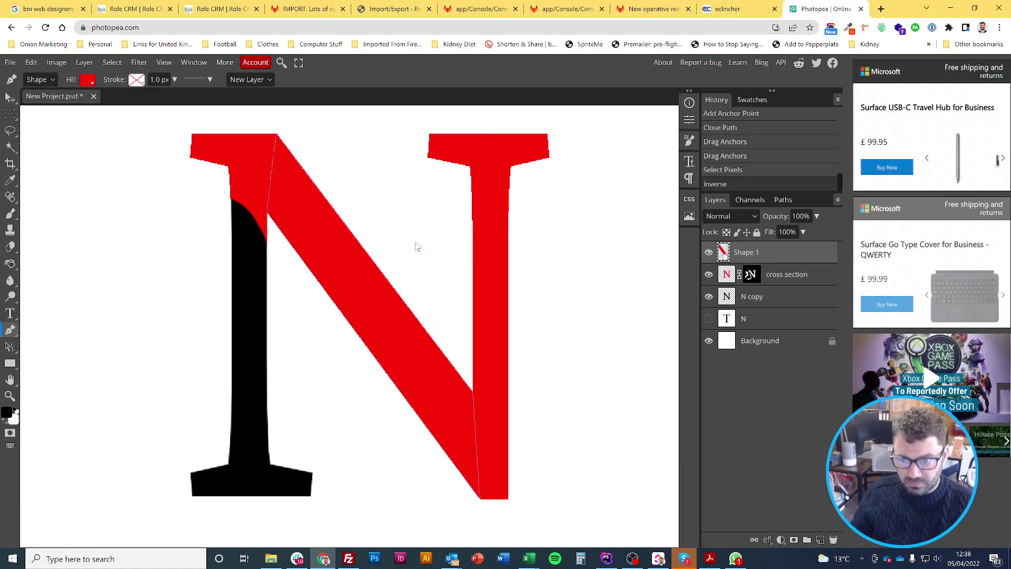
scroll(416, 246, down, 3)
scroll(416, 245, up, 3)
scroll(416, 244, down, 3)
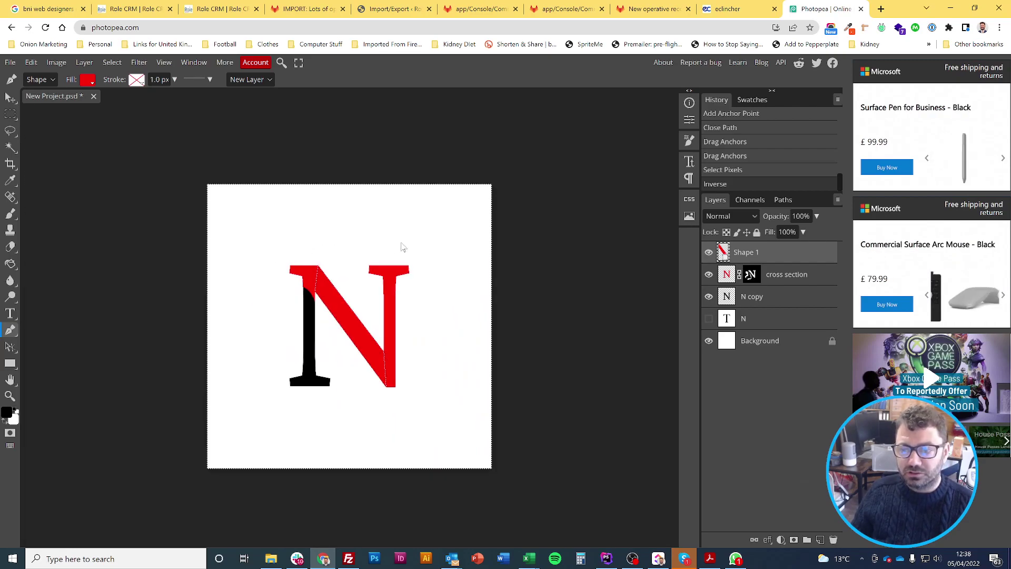
key(ctrl+shift+i)
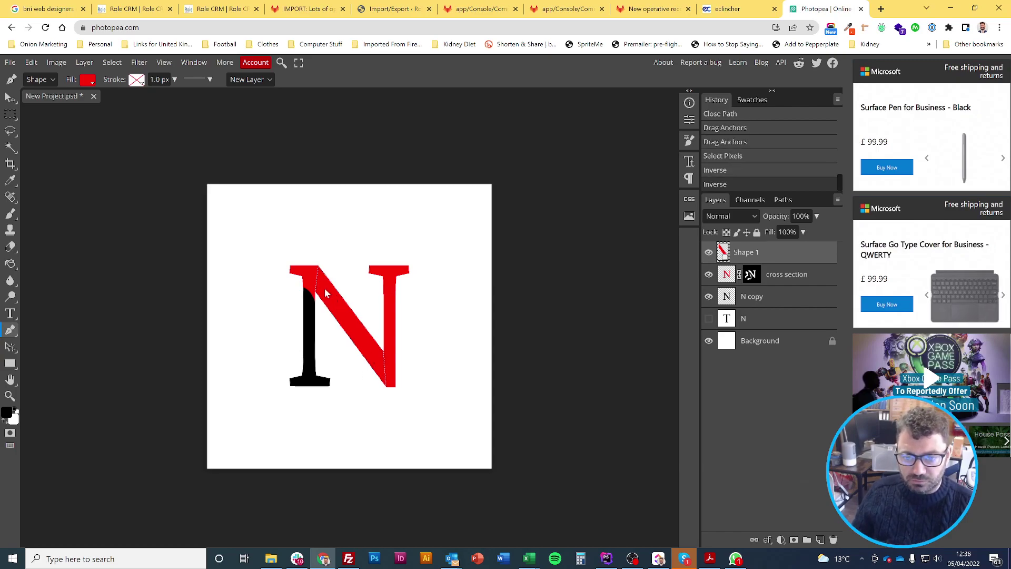
key(ctrl+shift+i)
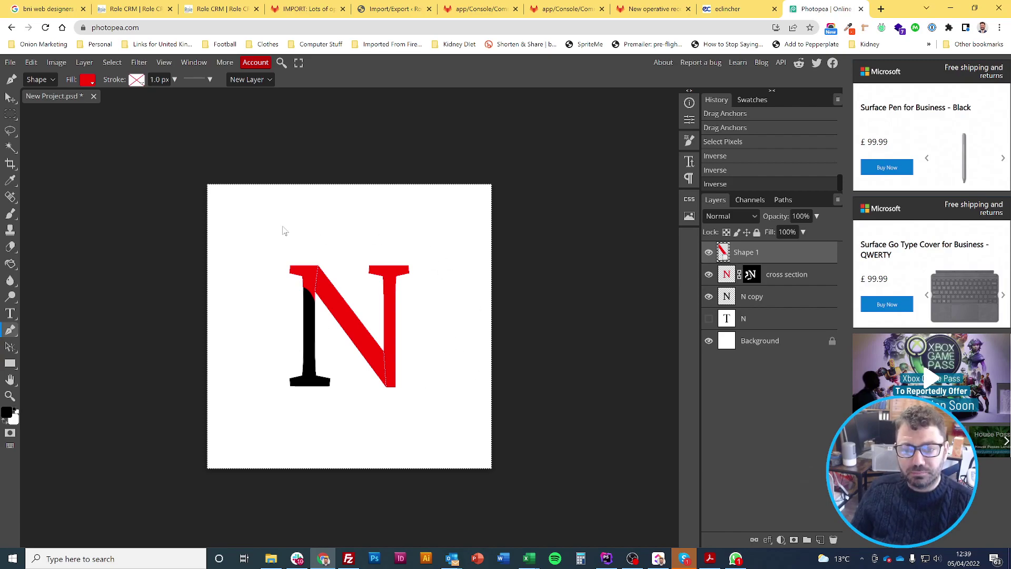
Step: Paint black on the cross section mask over the N's left and right stems, leaving only the diagonal red
key(b)
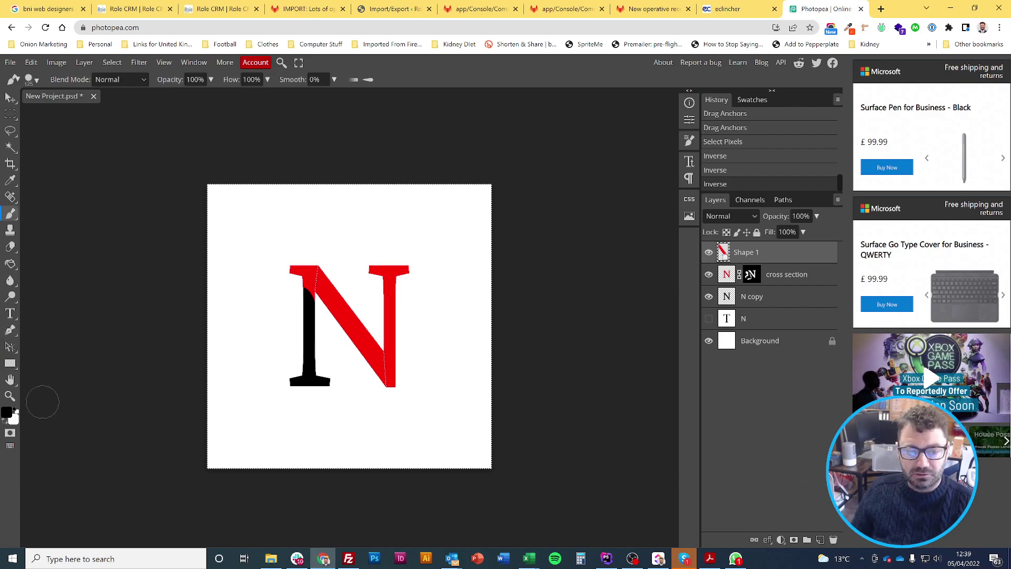
click(299, 337)
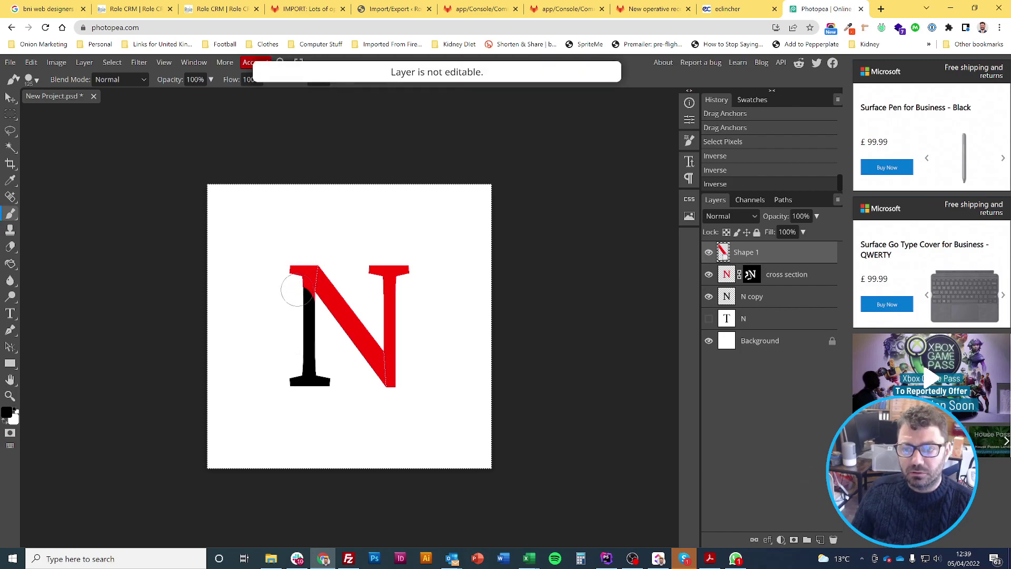
click(752, 275)
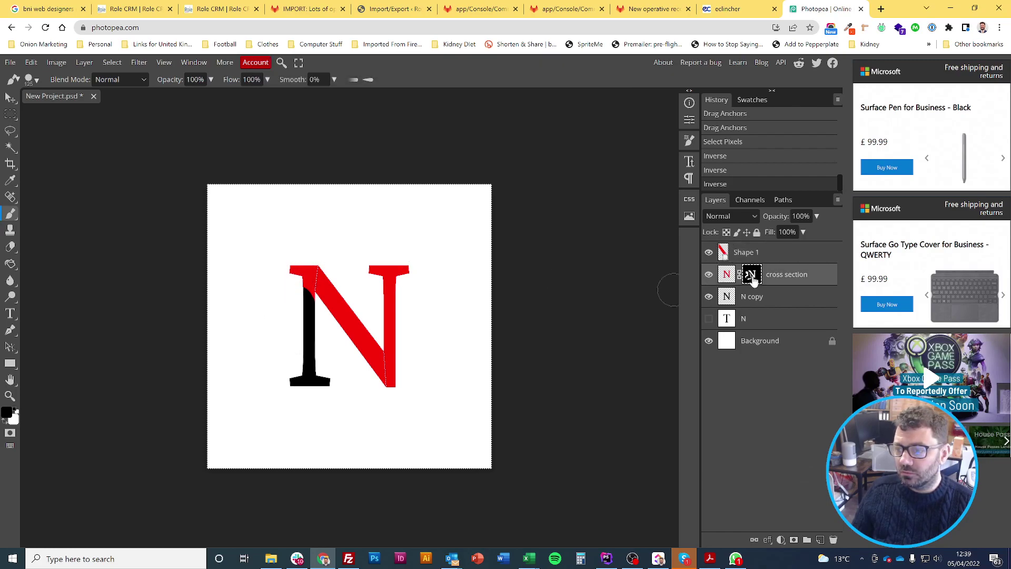
drag(304, 310, 309, 255)
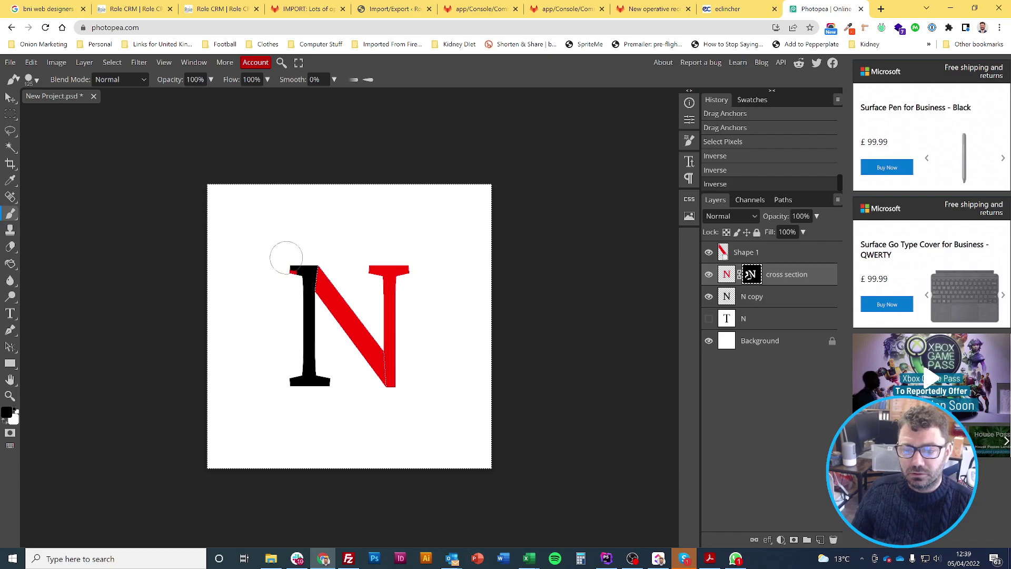
mouse_move(389, 295)
mouse_down()
mouse_move(418, 300)
mouse_move(367, 275)
mouse_move(401, 271)
mouse_up()
scroll(384, 368, left, 2)
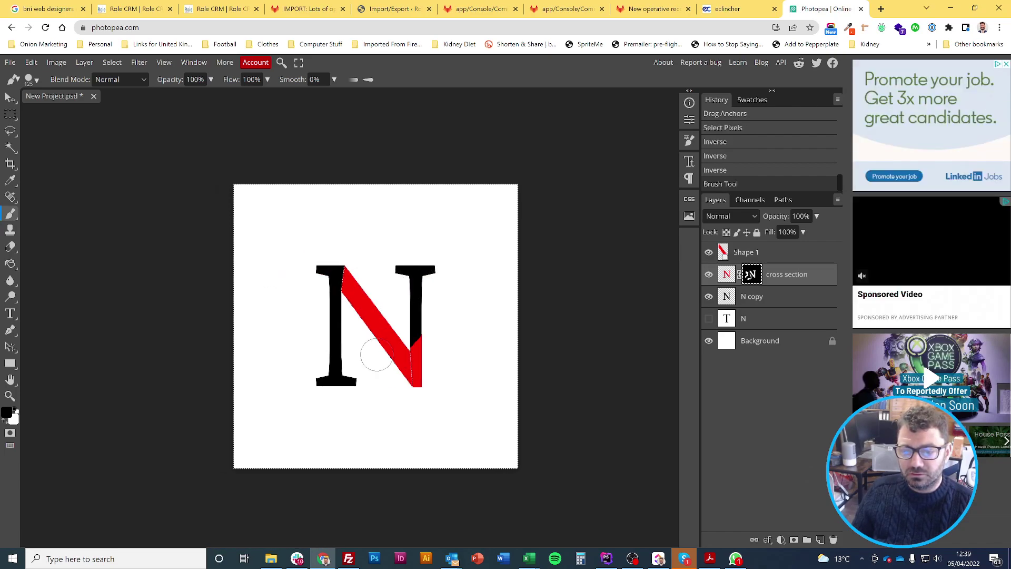
drag(428, 392, 429, 384)
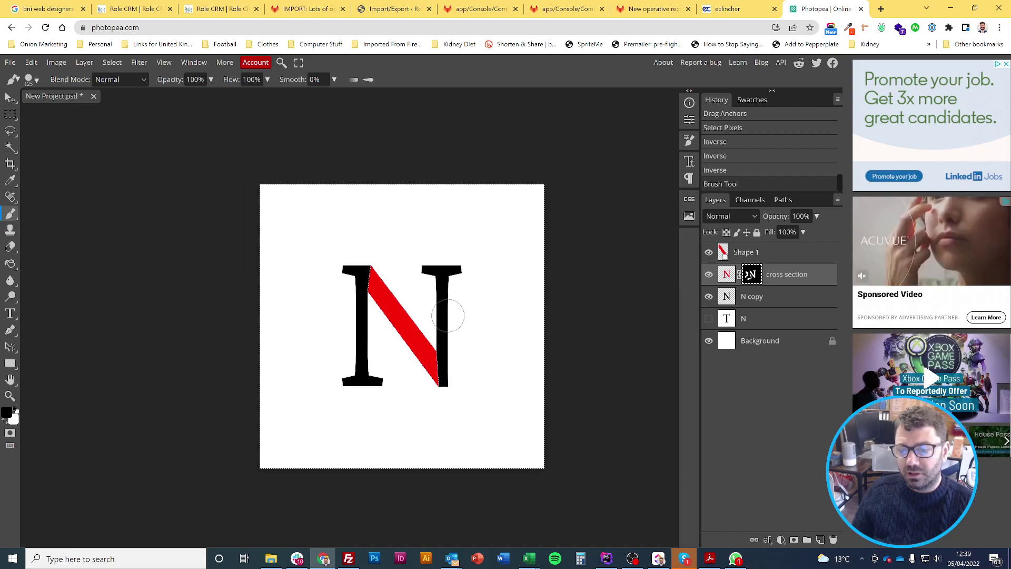
scroll(445, 300, right, 2)
scroll(527, 168, left, 1)
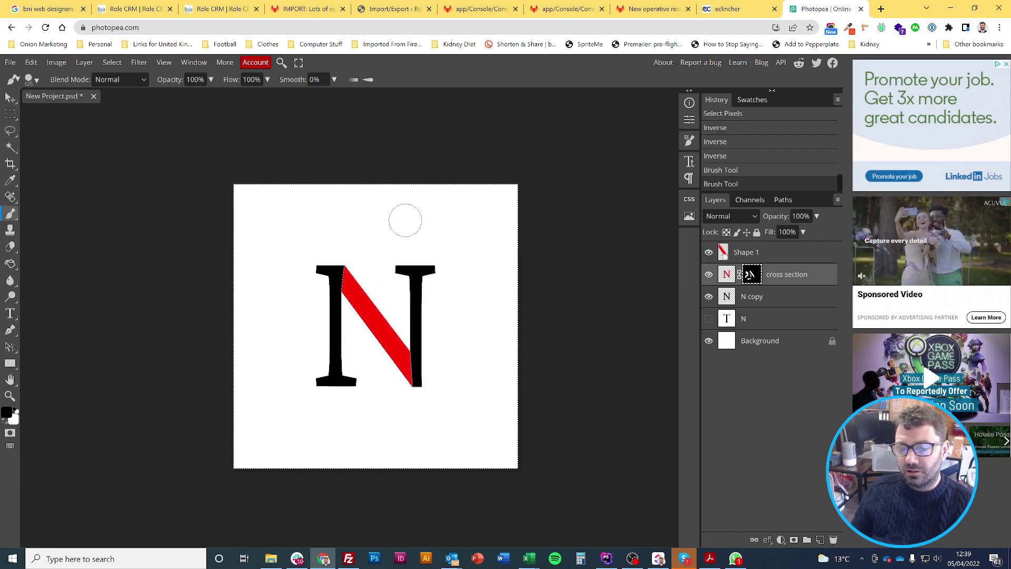
scroll(131, 158, left, 1)
click(11, 99)
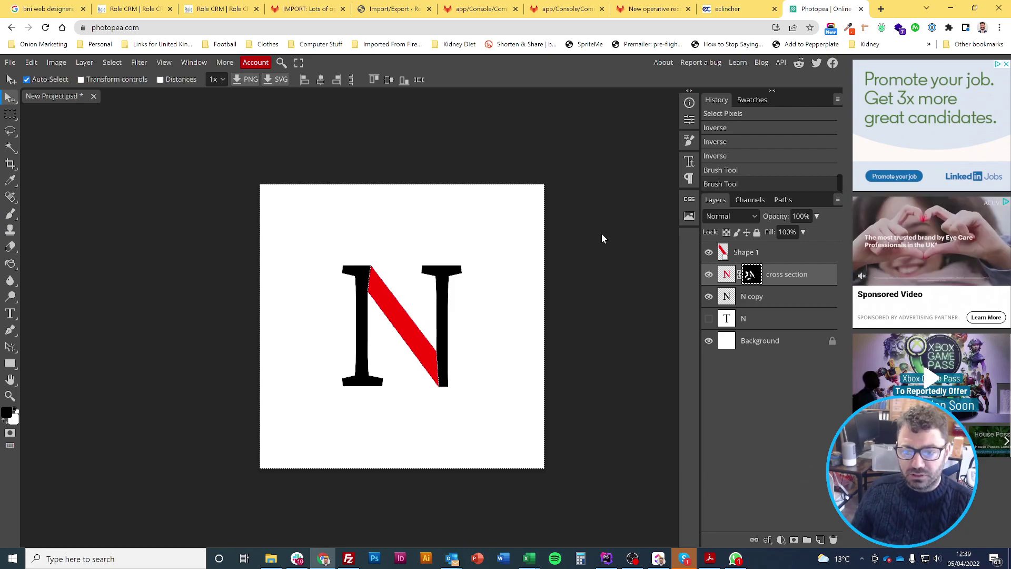
Step: Deselect, hide the Shape 1 layer, and reselect the cross section layer
key(ctrl+d)
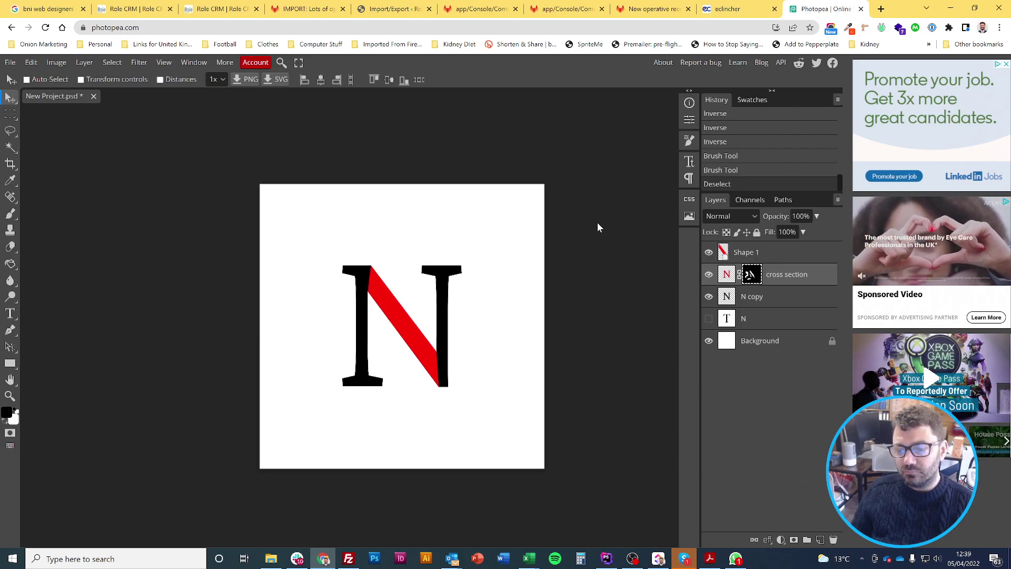
scroll(361, 278, up, 5)
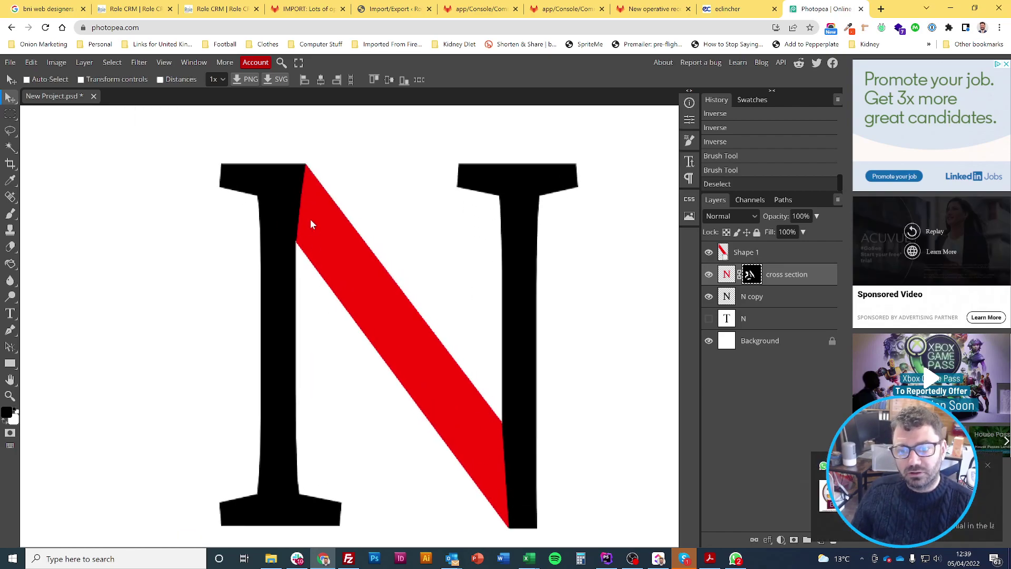
scroll(341, 238, down, 4)
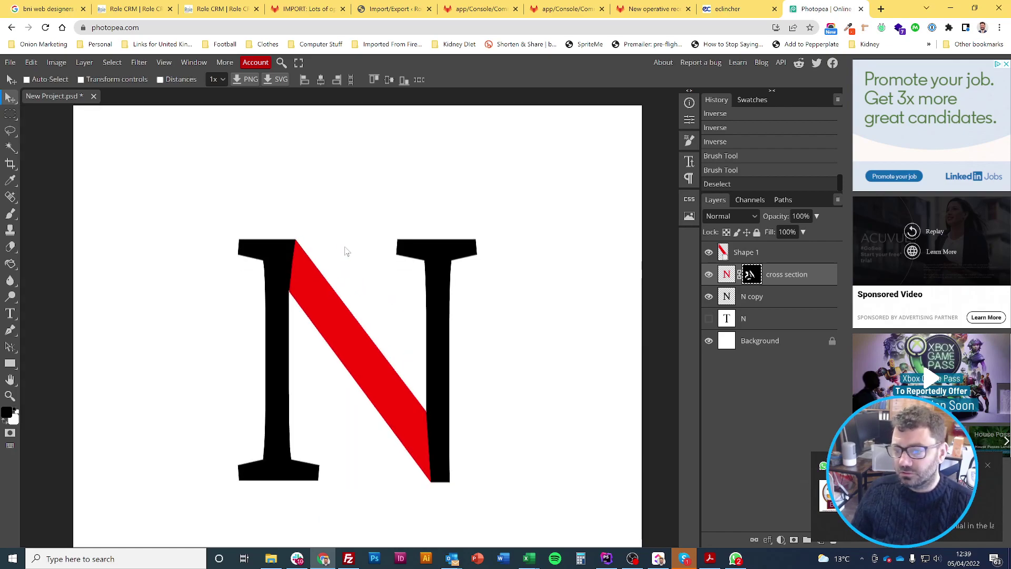
scroll(398, 272, down, 1)
scroll(356, 322, up, 3)
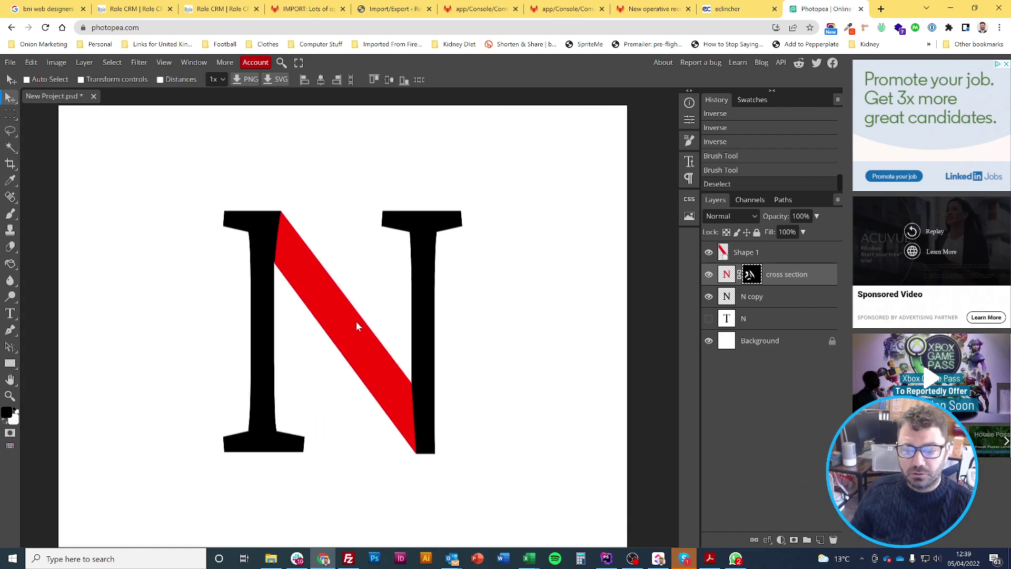
click(737, 256)
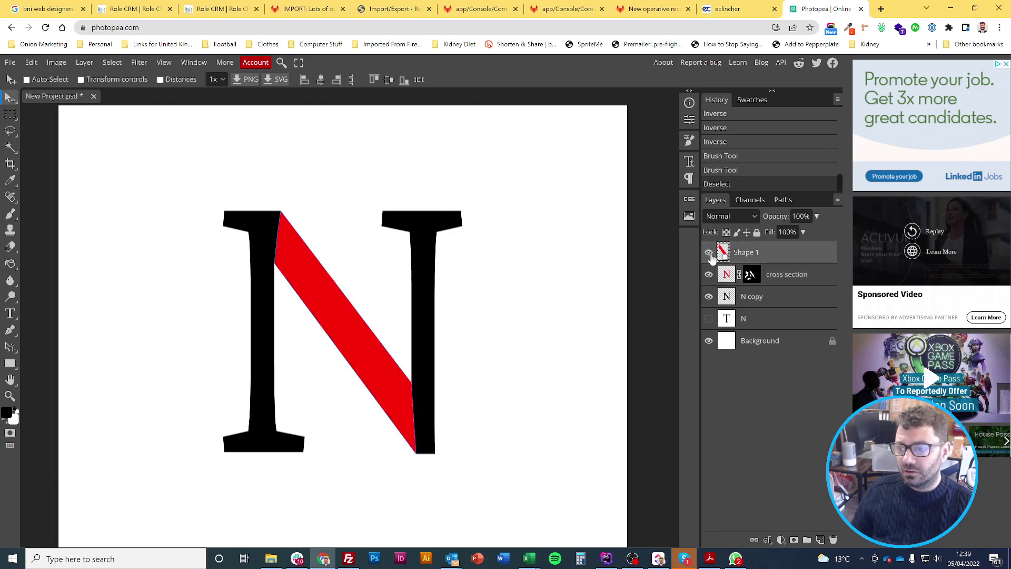
click(709, 254)
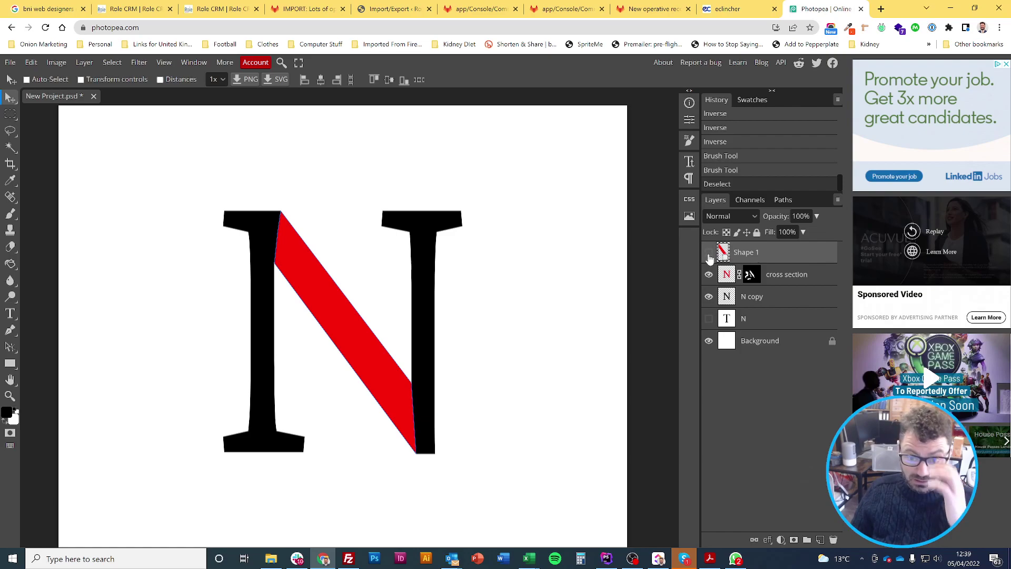
click(798, 277)
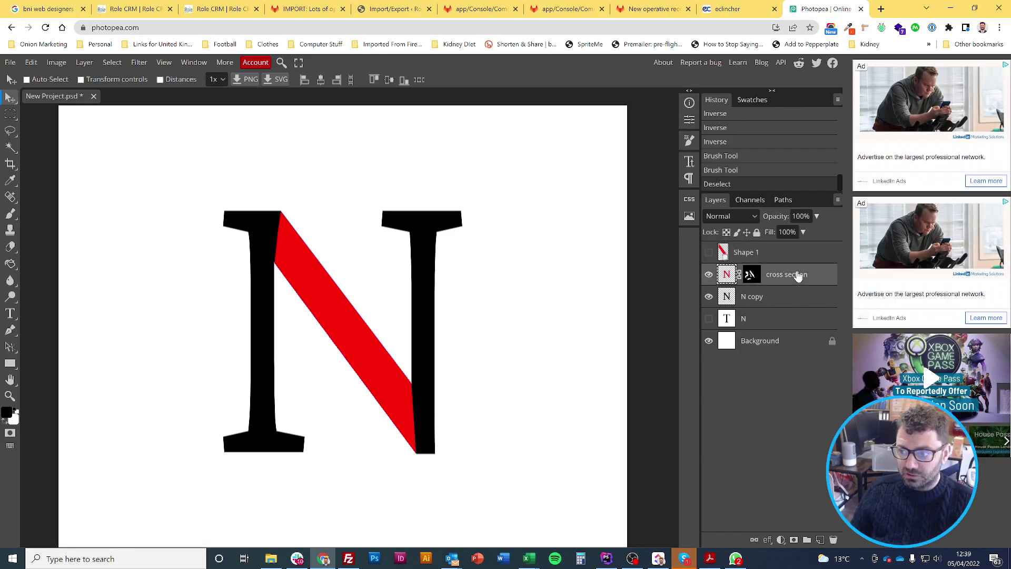
Step: Create a Color Fill 1 layer and make it a clipping mask on the cross section layer
click(782, 540)
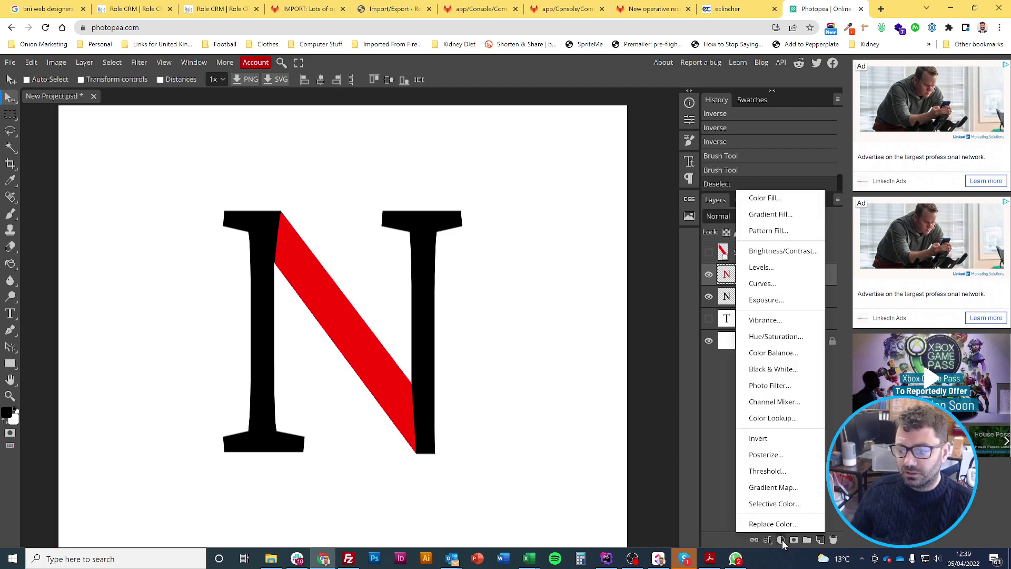
click(779, 202)
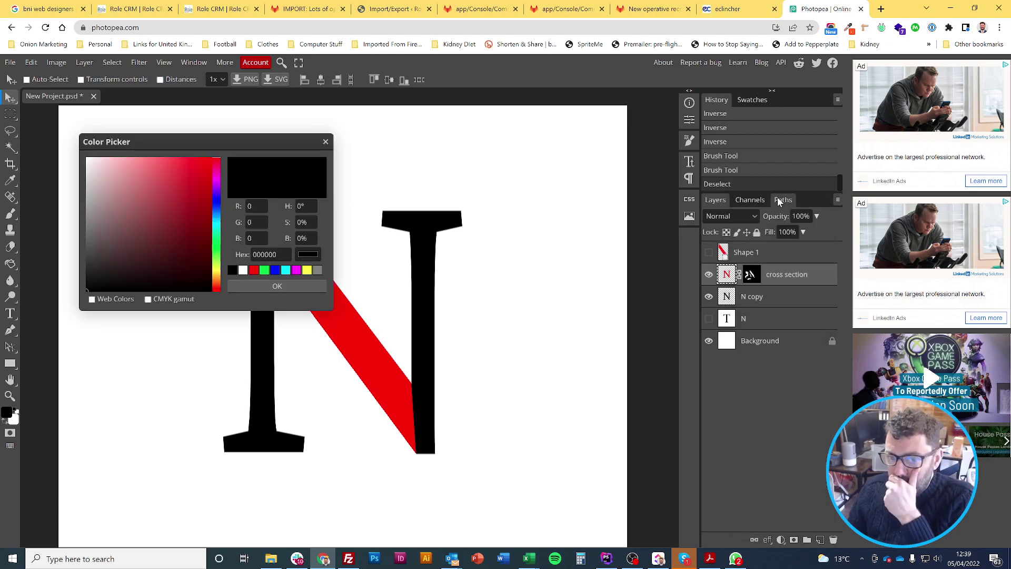
click(217, 214)
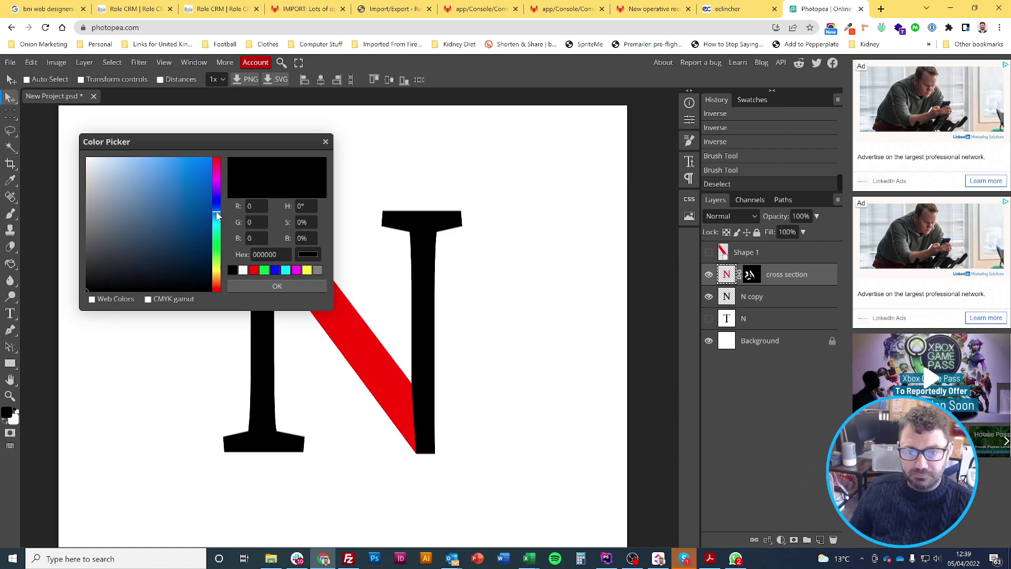
click(290, 286)
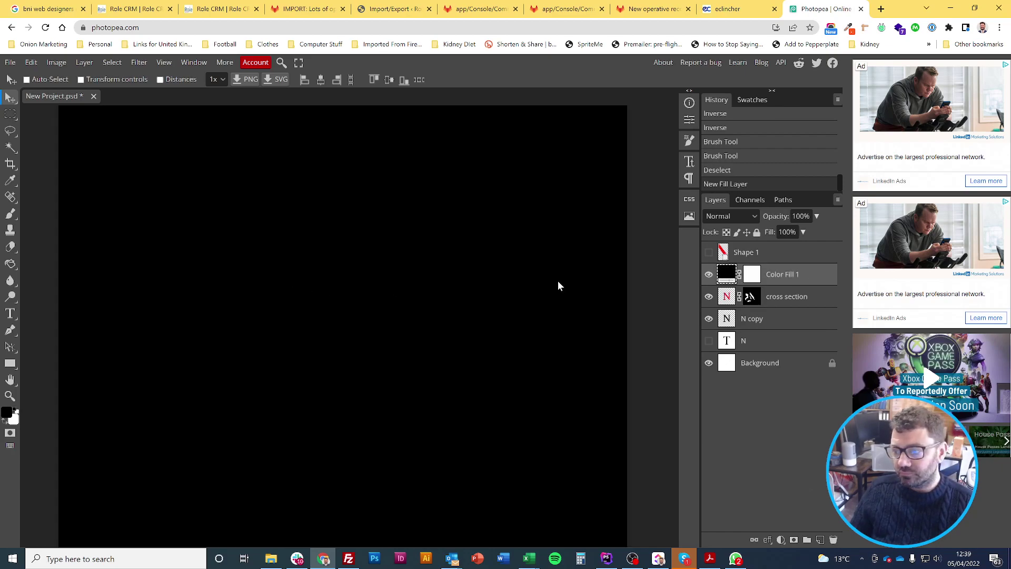
right_click(793, 275)
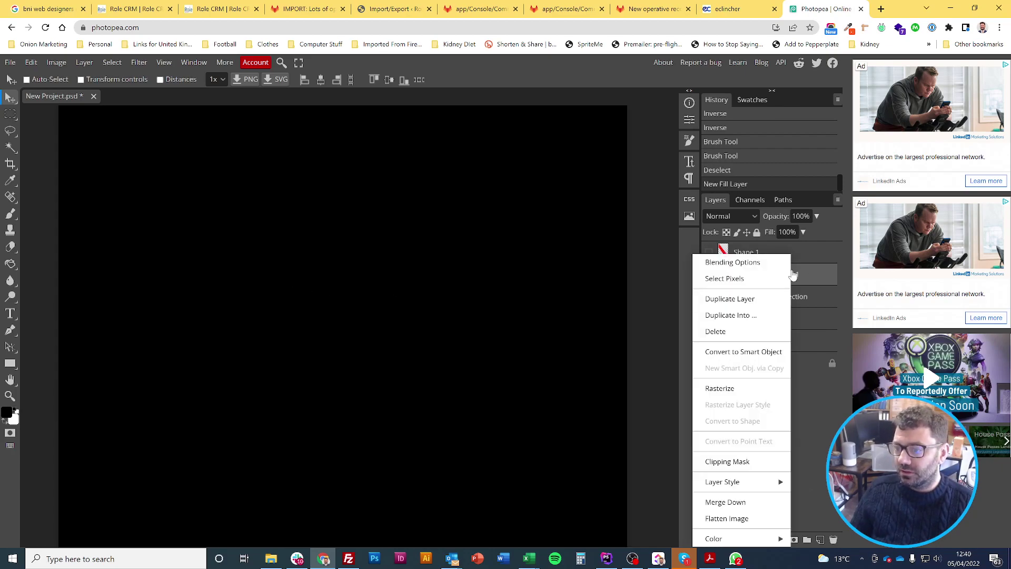
click(742, 461)
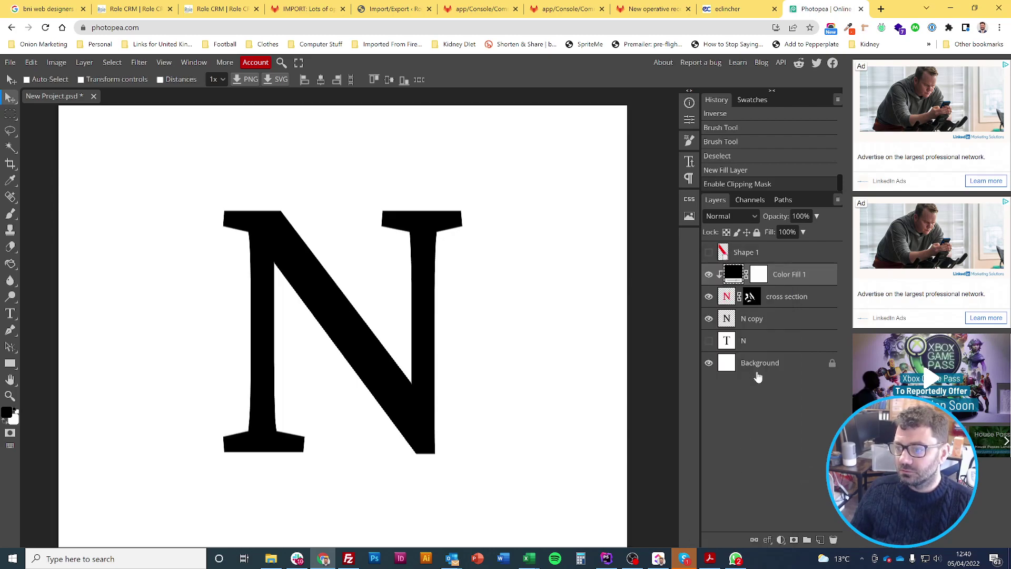
Step: Change Color Fill 1 to bright blue, then to the bright green swatch
double_click(734, 276)
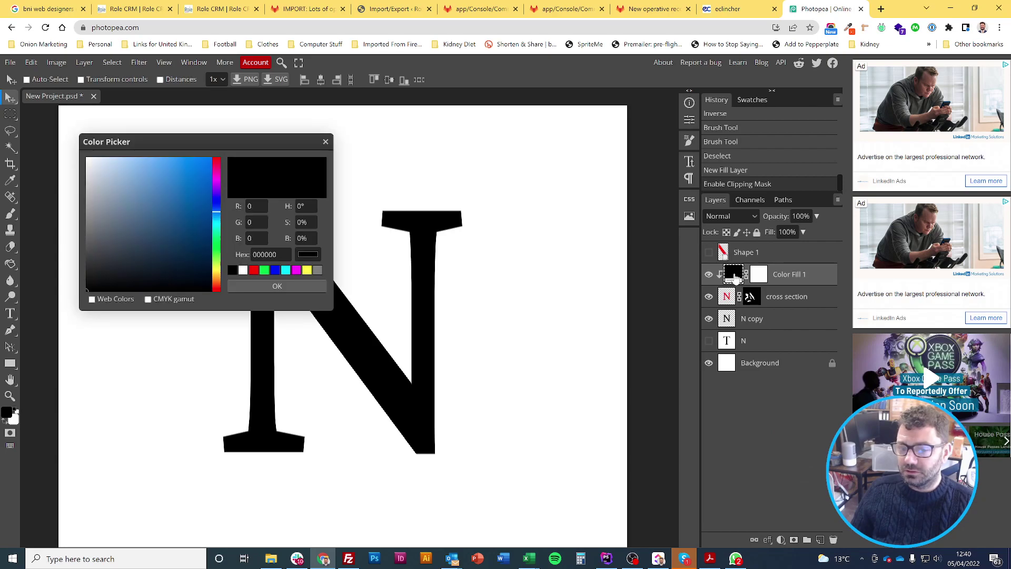
drag(170, 230, 228, 146)
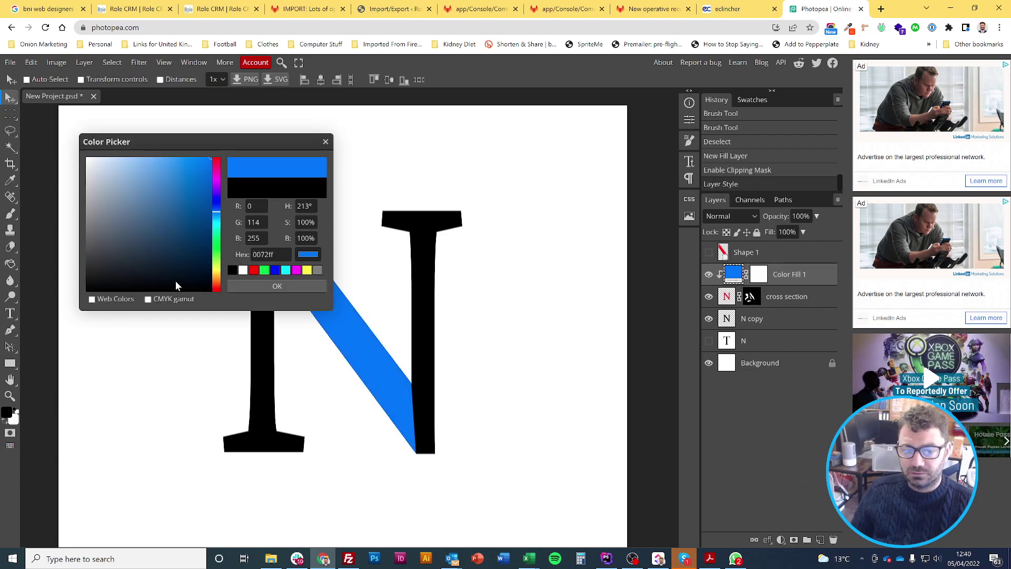
click(283, 285)
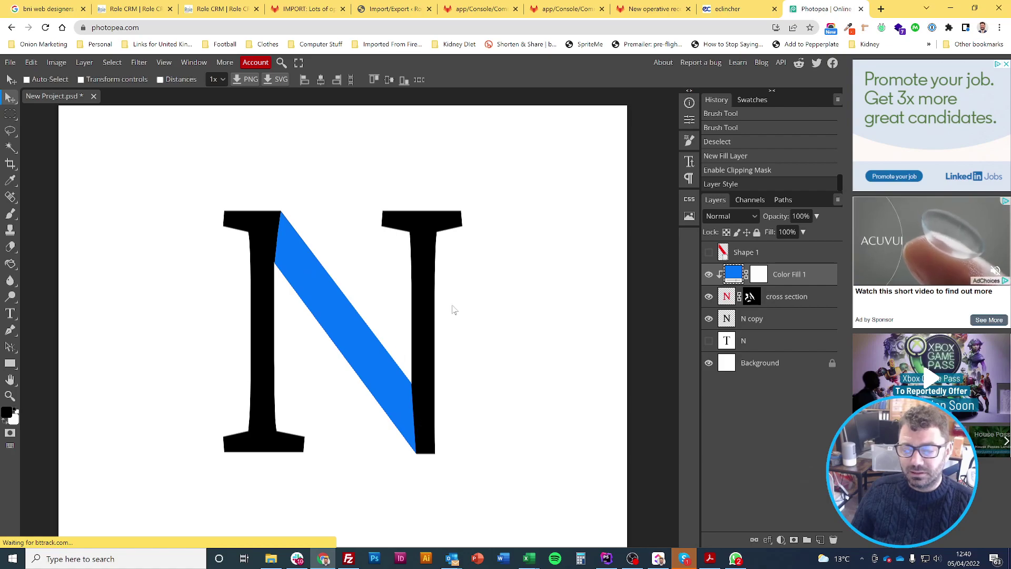
double_click(734, 274)
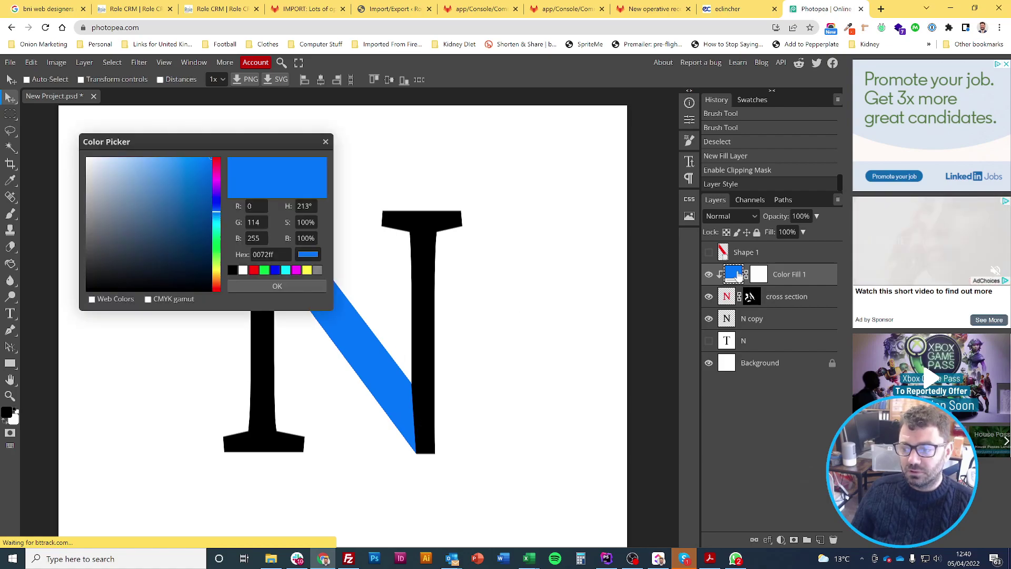
click(264, 269)
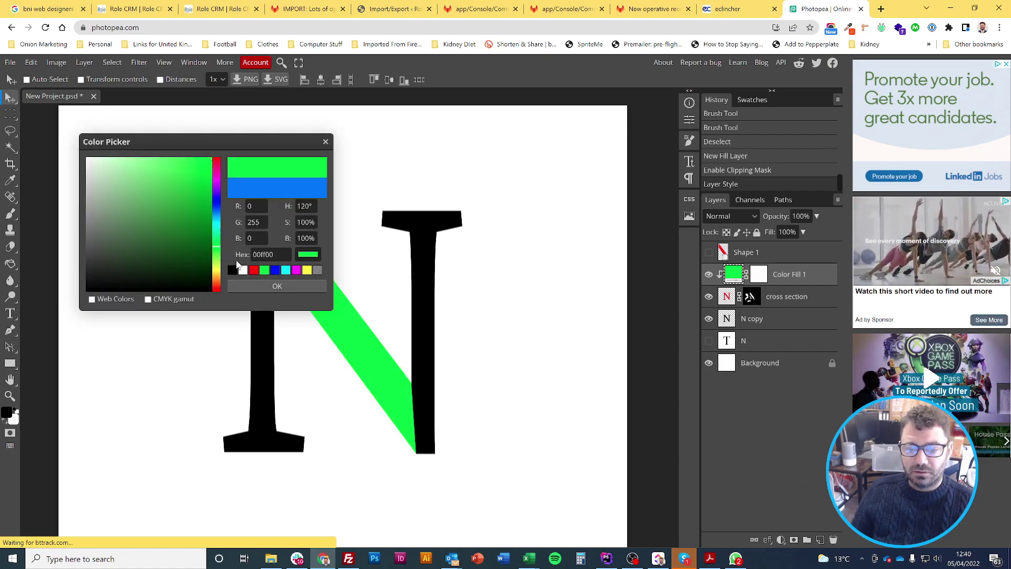
click(248, 287)
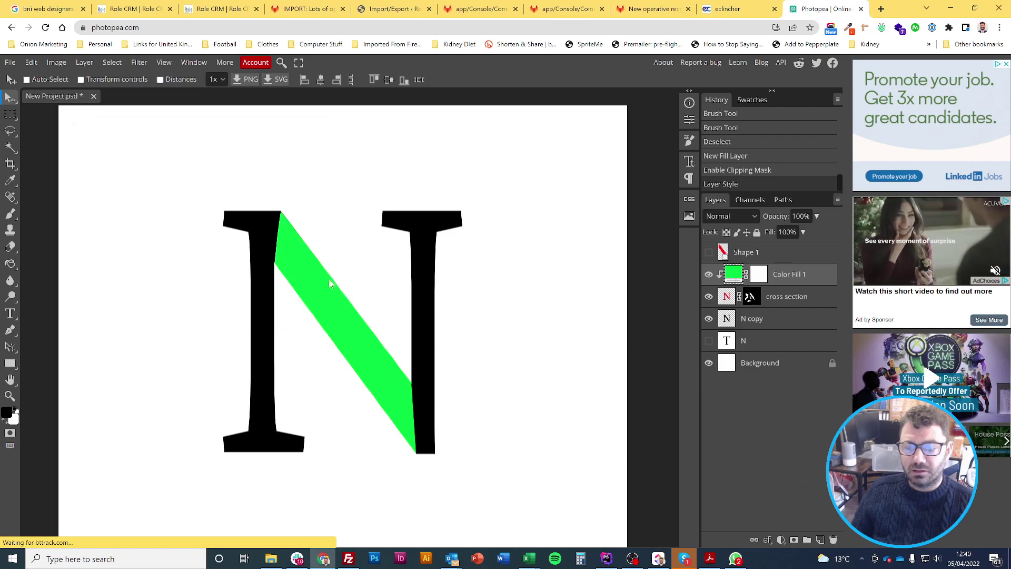
scroll(447, 311, down, 5)
scroll(414, 300, up, 2)
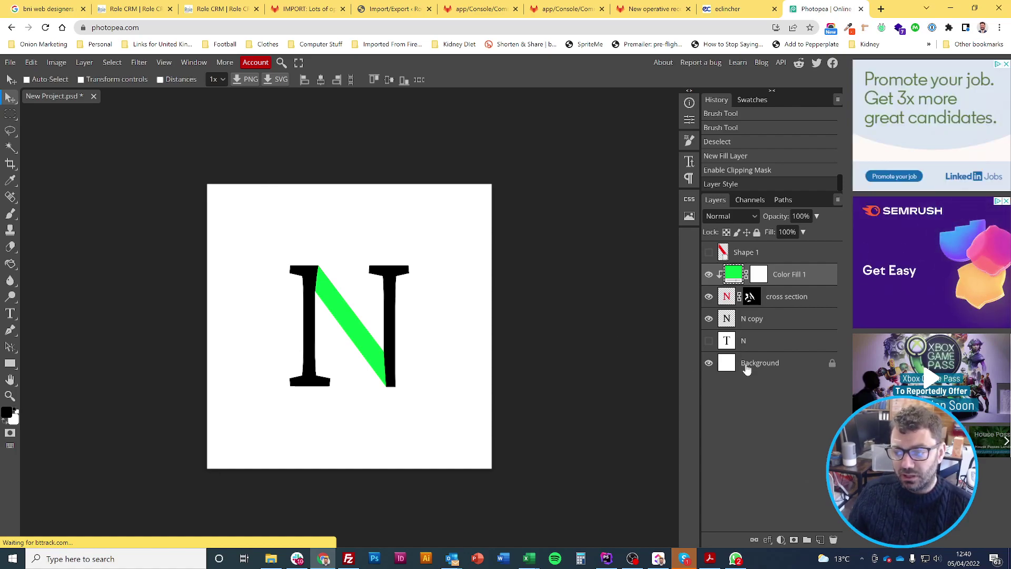
click(710, 320)
click(710, 320)
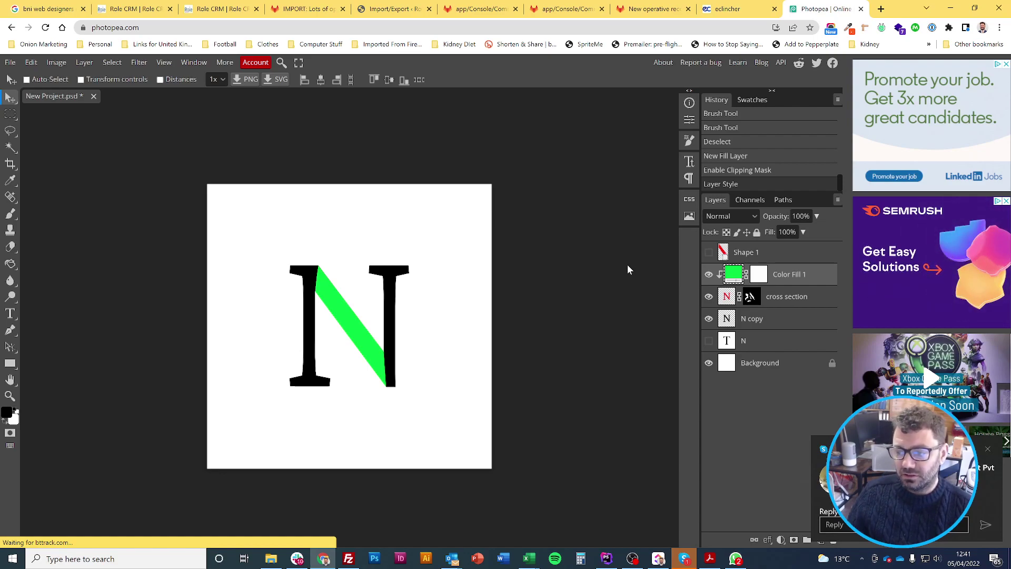
right_click(784, 276)
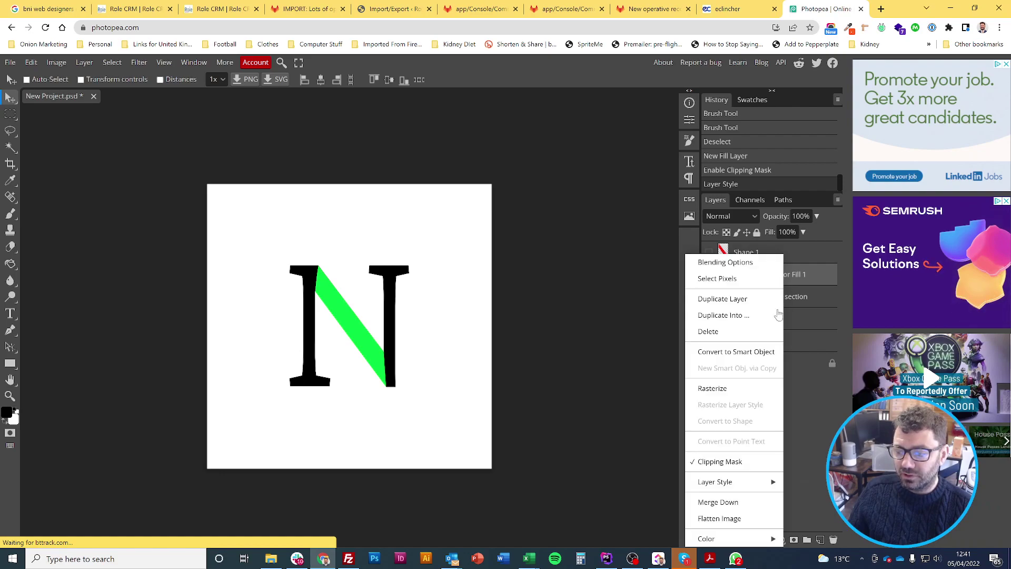
click(716, 462)
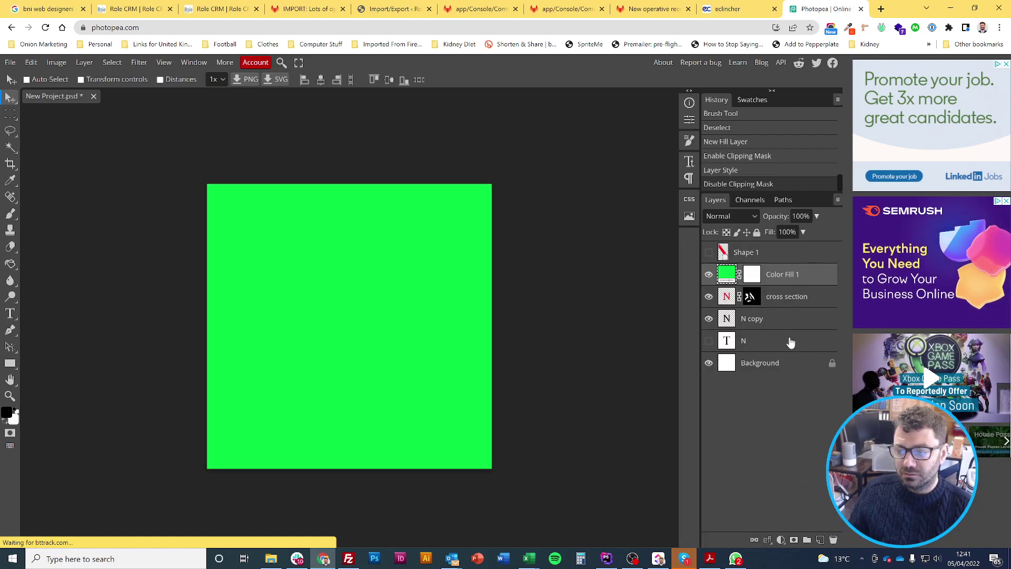
right_click(787, 277)
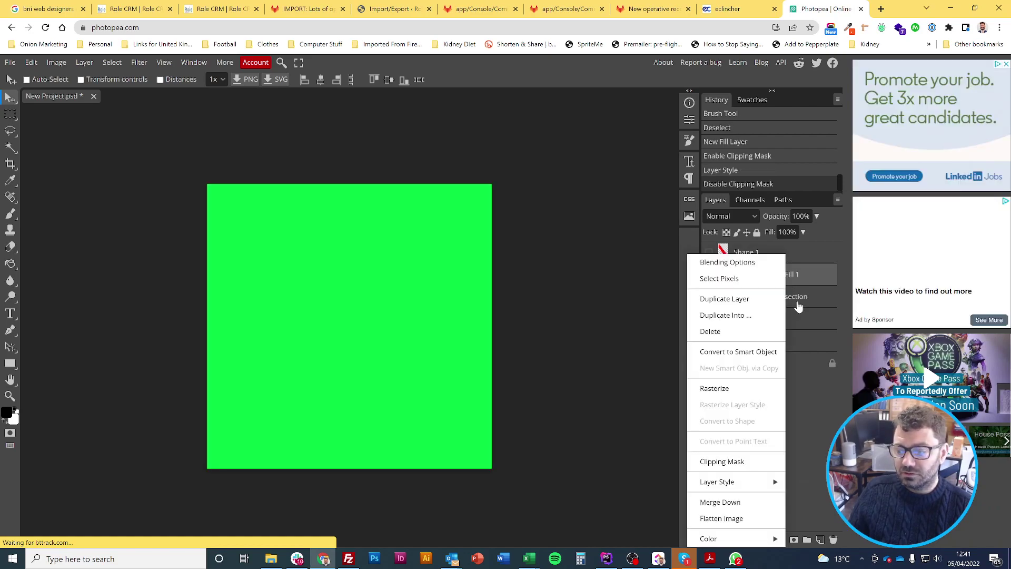
click(750, 461)
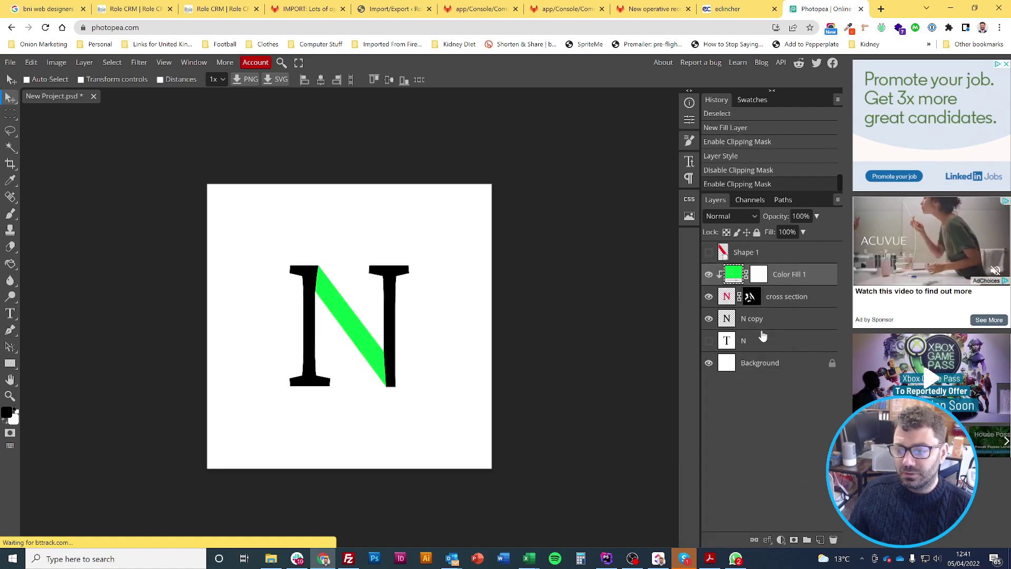
click(776, 299)
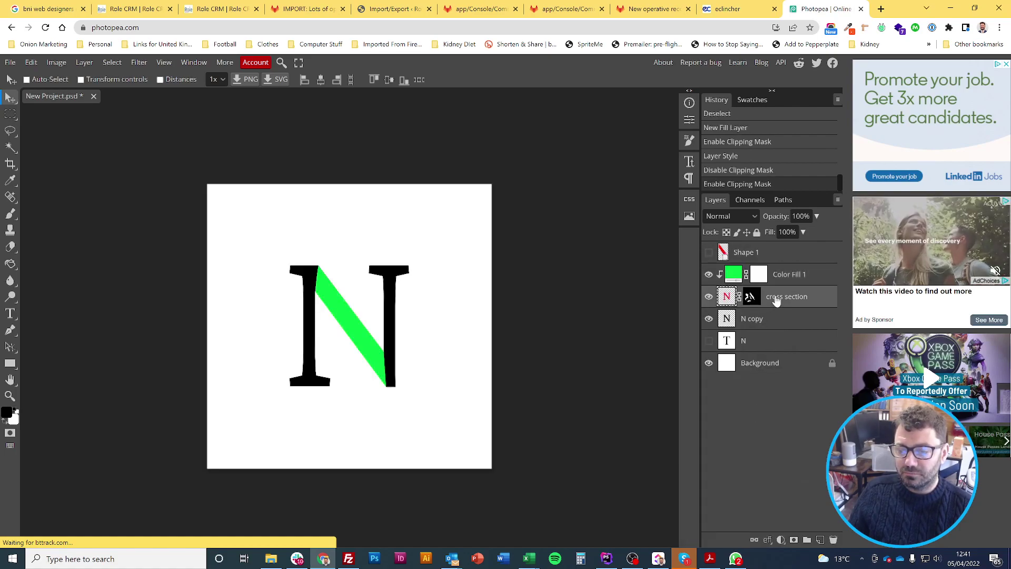